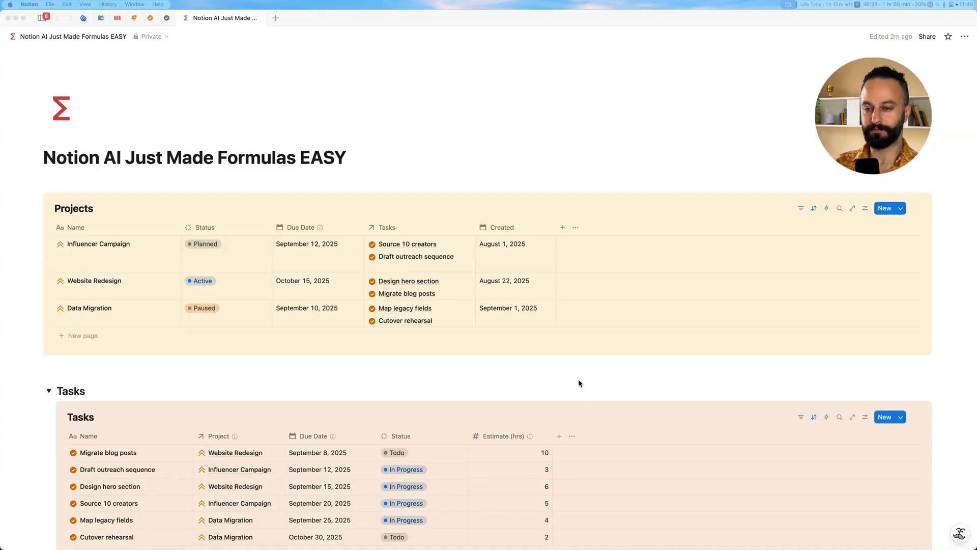
Look over the Projects and Tasks databases, including the properties that relate them.
{"action": "left_click", "coordinate": [321, 155]}
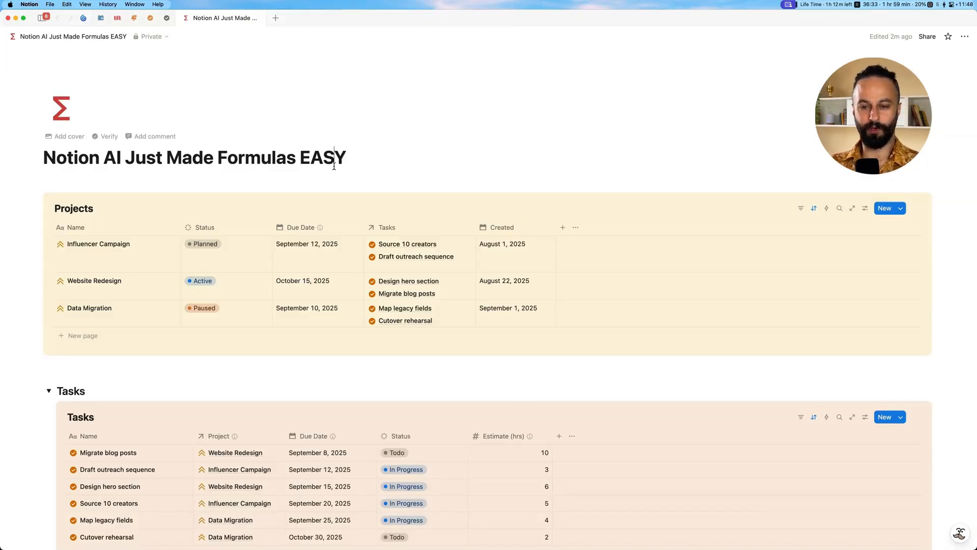
{"action": "scroll", "coordinate": [166, 211], "scroll_direction": "down", "scroll_amount": 2}
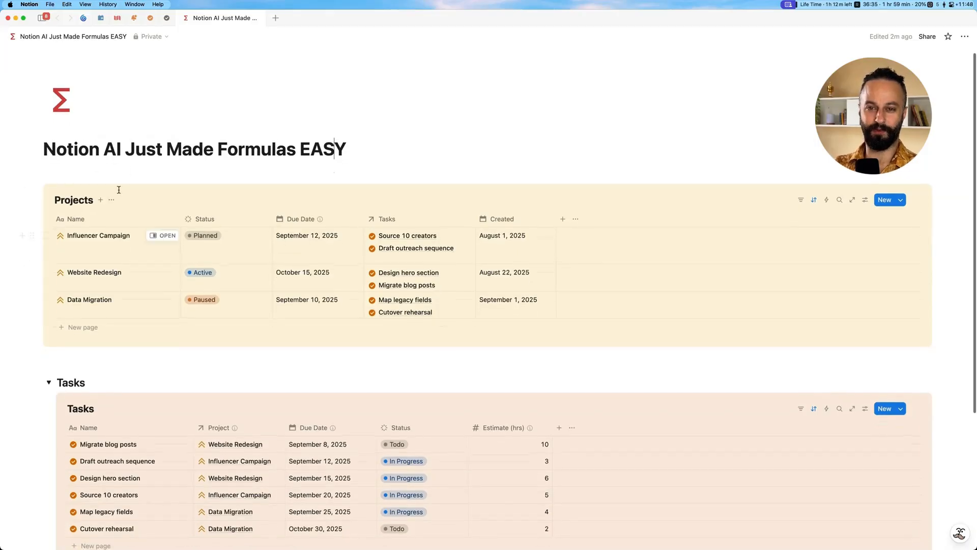
{"action": "scroll", "coordinate": [168, 325], "scroll_direction": "down", "scroll_amount": 5}
{"action": "scroll", "coordinate": [255, 326], "scroll_direction": "up", "scroll_amount": 6}
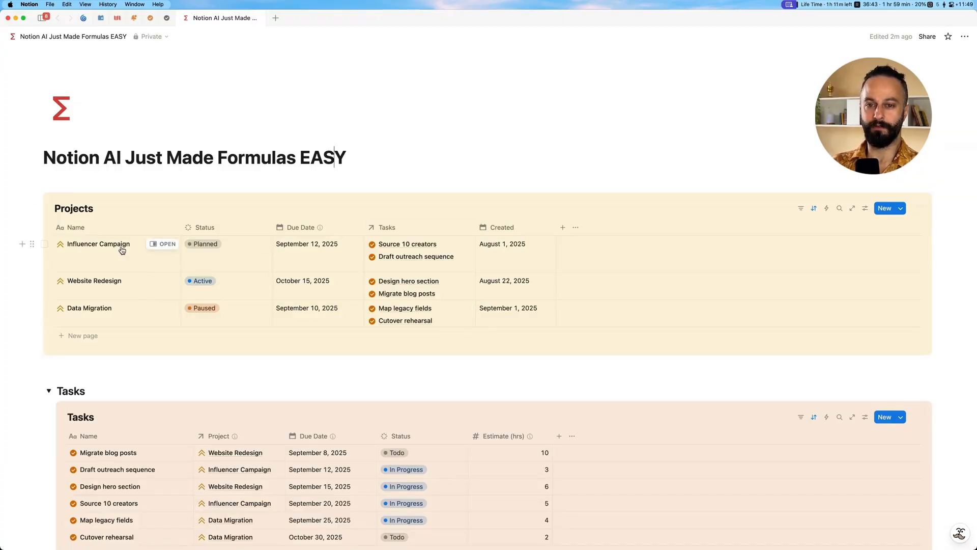
{"action": "left_click", "coordinate": [100, 252]}
{"action": "key", "text": "Escape"}
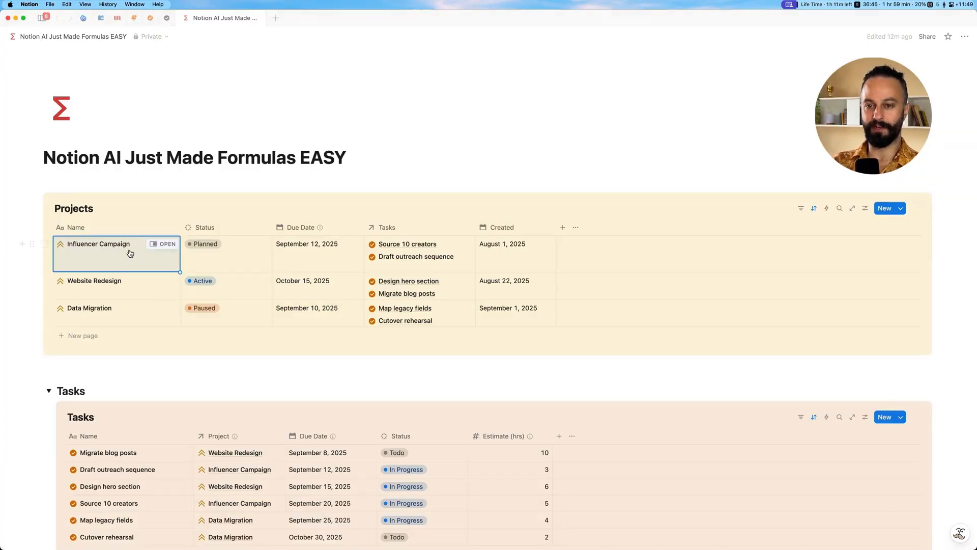
{"action": "left_click", "coordinate": [418, 230]}
{"action": "key", "text": "Escape"}
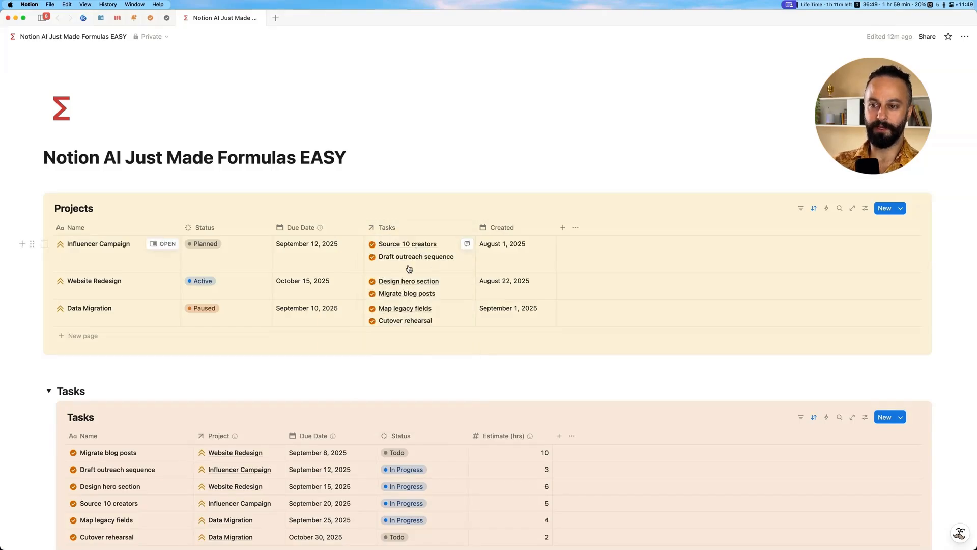
{"action": "scroll", "coordinate": [458, 268], "scroll_direction": "down", "scroll_amount": 5}
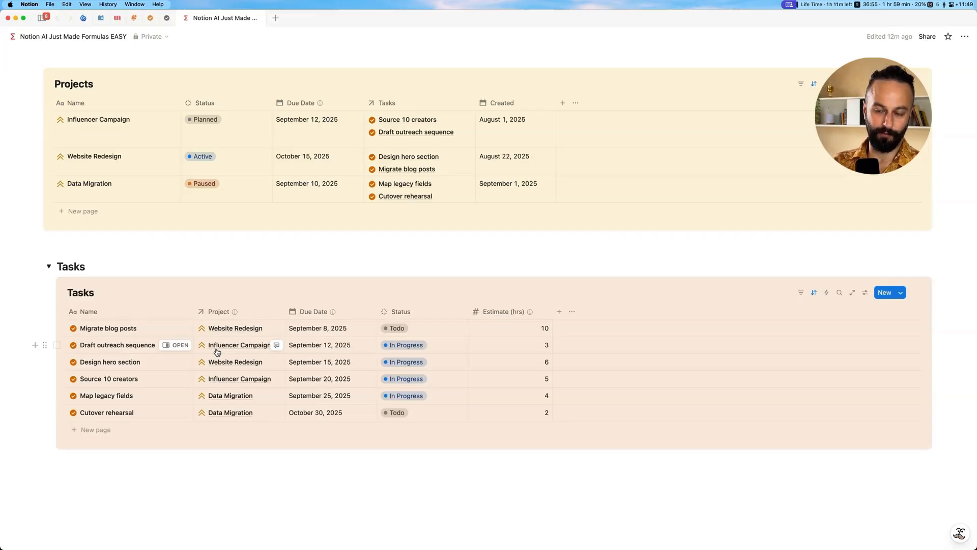
{"action": "scroll", "coordinate": [312, 353], "scroll_direction": "up", "scroll_amount": 5}
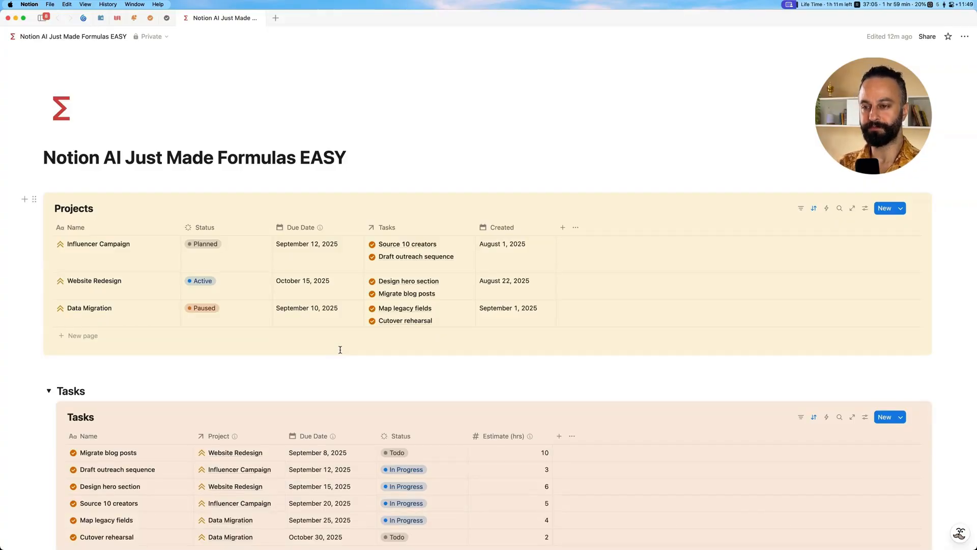
Collapse the Tasks section below the Projects database.
{"action": "left_click", "coordinate": [49, 390]}
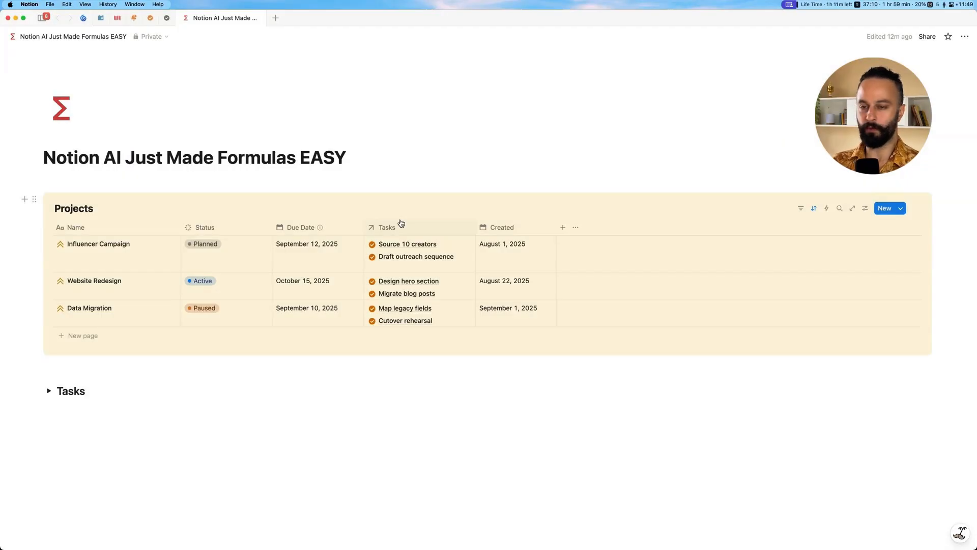
{"action": "left_click", "coordinate": [329, 230]}
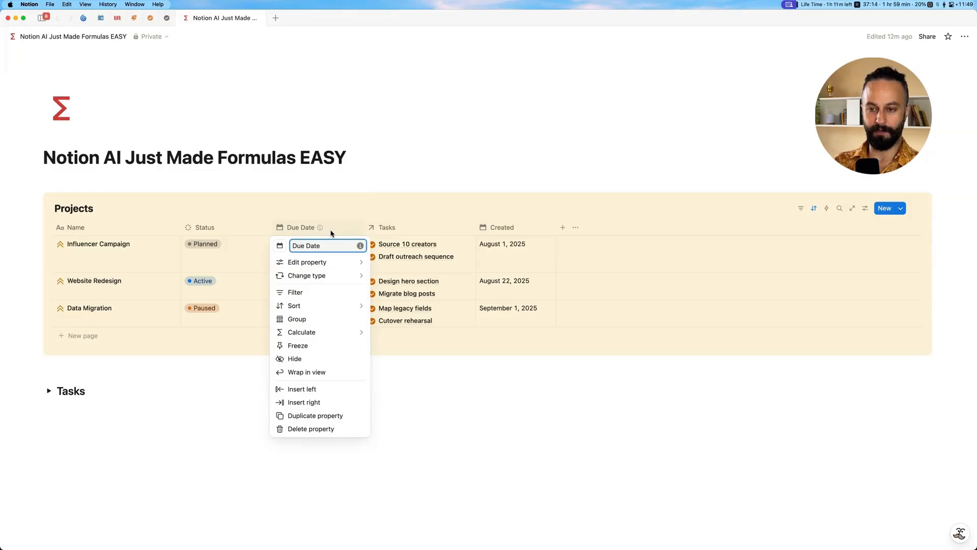
{"action": "key", "text": "Escape"}
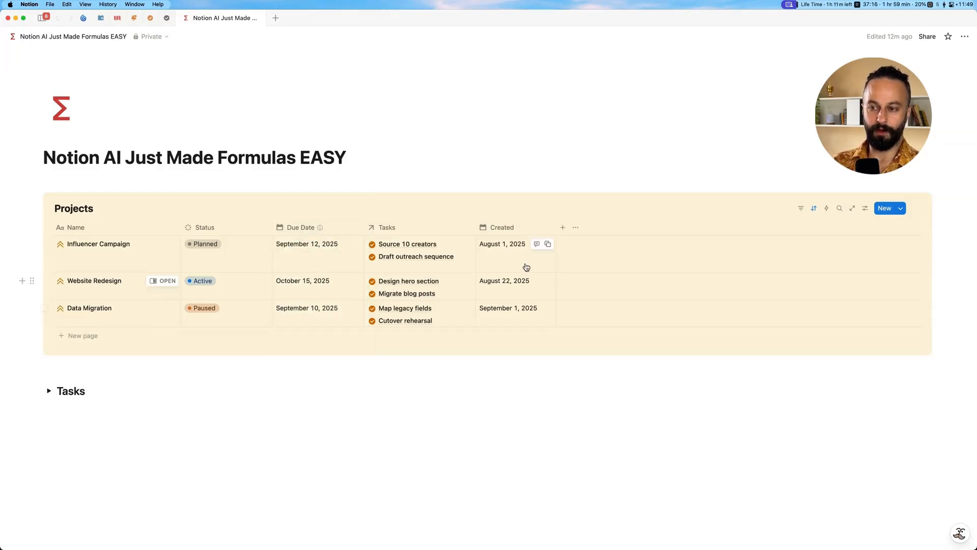
Add a formula property named "Days Left" to the Projects database and open its formula editor.
{"action": "left_click", "coordinate": [567, 229]}
{"action": "type", "text": "Days Left"}
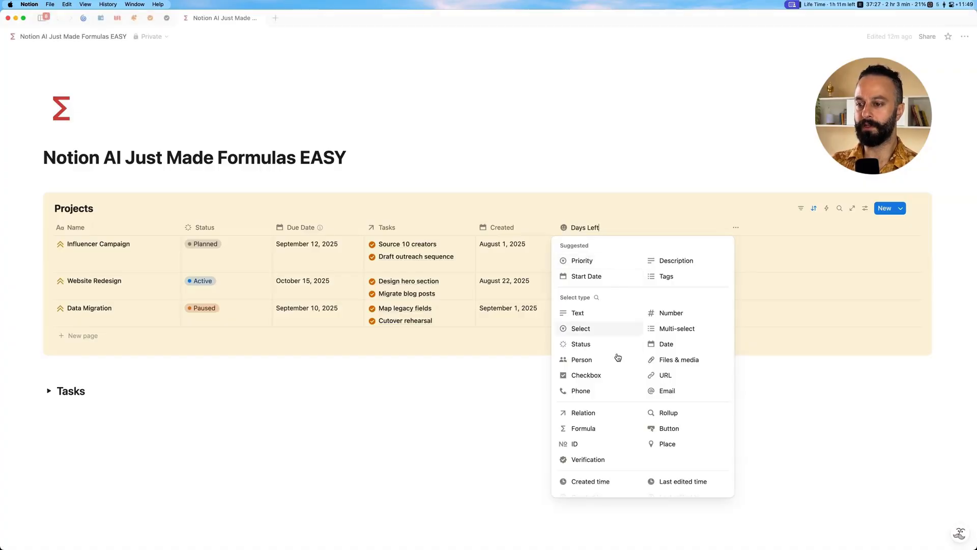
{"action": "left_click", "coordinate": [595, 429]}
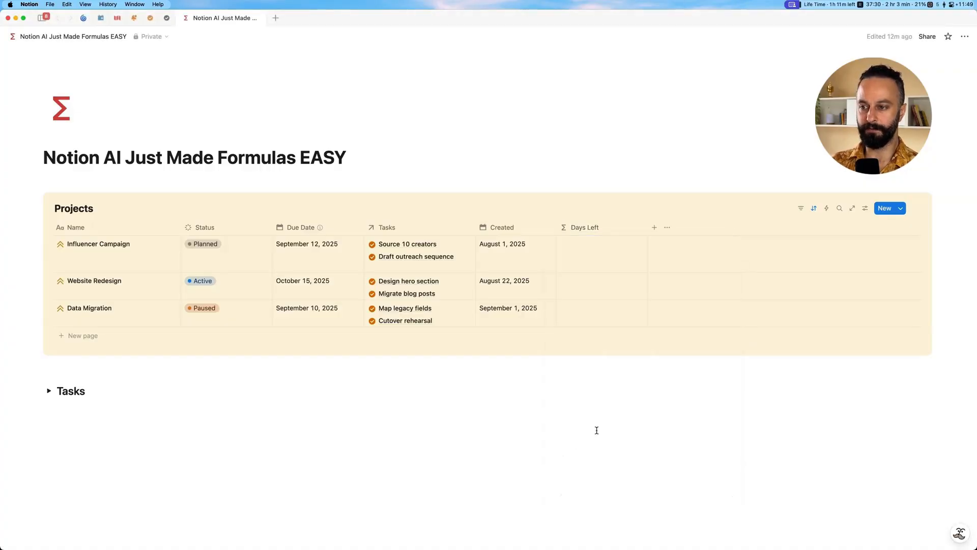
{"action": "left_click", "coordinate": [602, 257]}
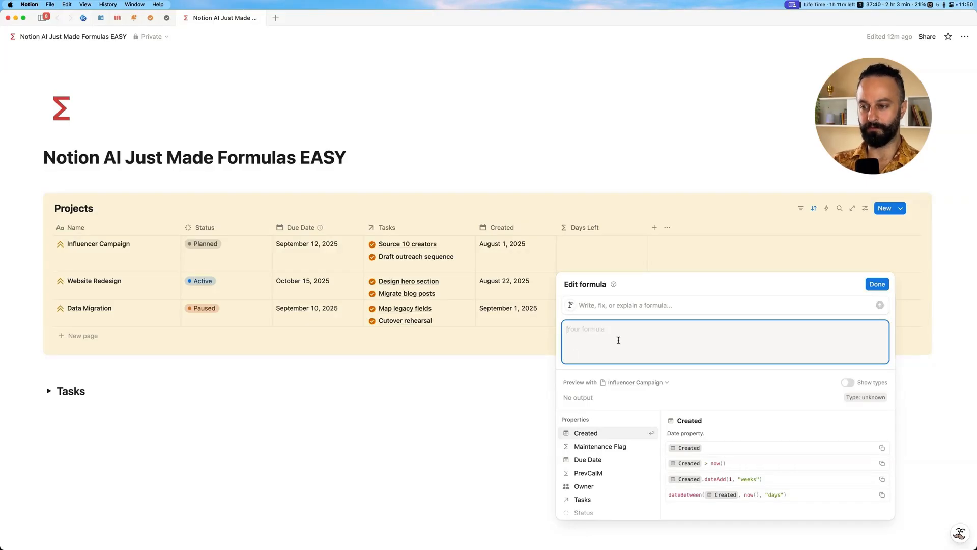
Browse the properties and built-in functions available for the Days Left formula.
{"action": "scroll", "coordinate": [606, 473], "scroll_direction": "down", "scroll_amount": 4}
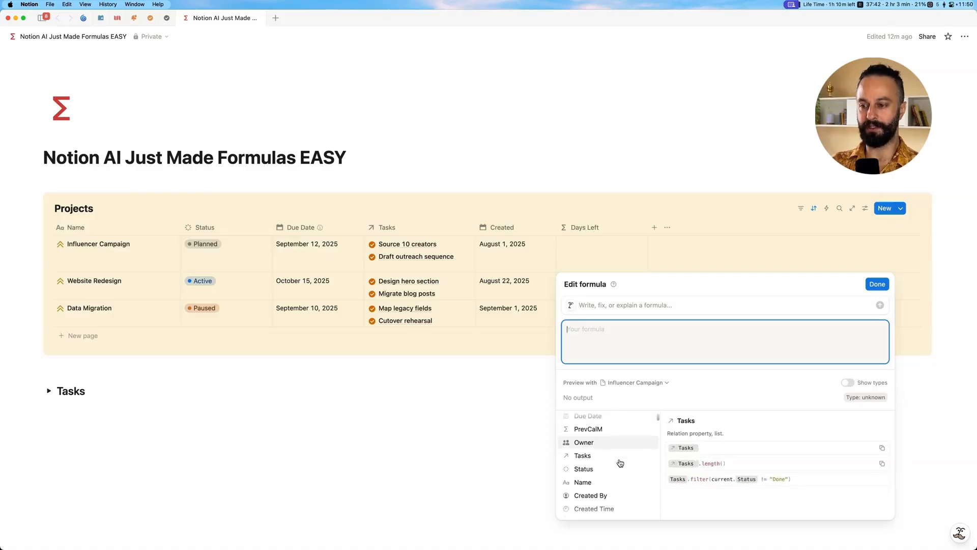
{"action": "scroll", "coordinate": [600, 484], "scroll_direction": "down", "scroll_amount": 5}
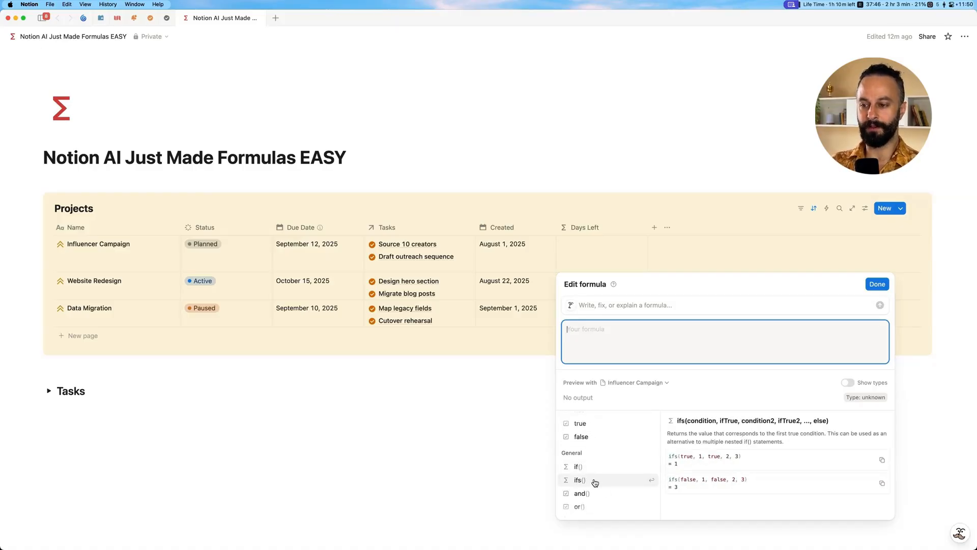
{"action": "scroll", "coordinate": [595, 479], "scroll_direction": "down", "scroll_amount": 1}
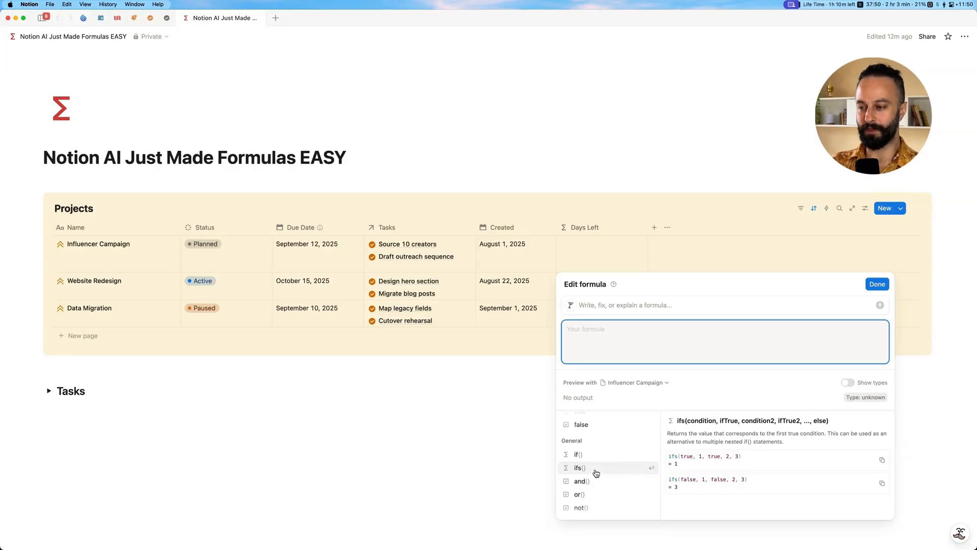
{"action": "scroll", "coordinate": [595, 473], "scroll_direction": "up", "scroll_amount": 10}
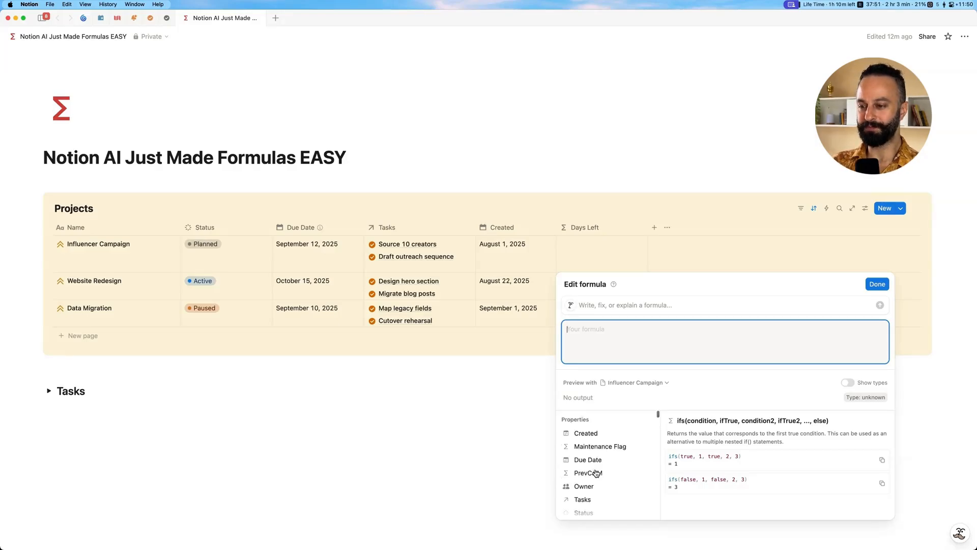
{"action": "left_click", "coordinate": [624, 304]}
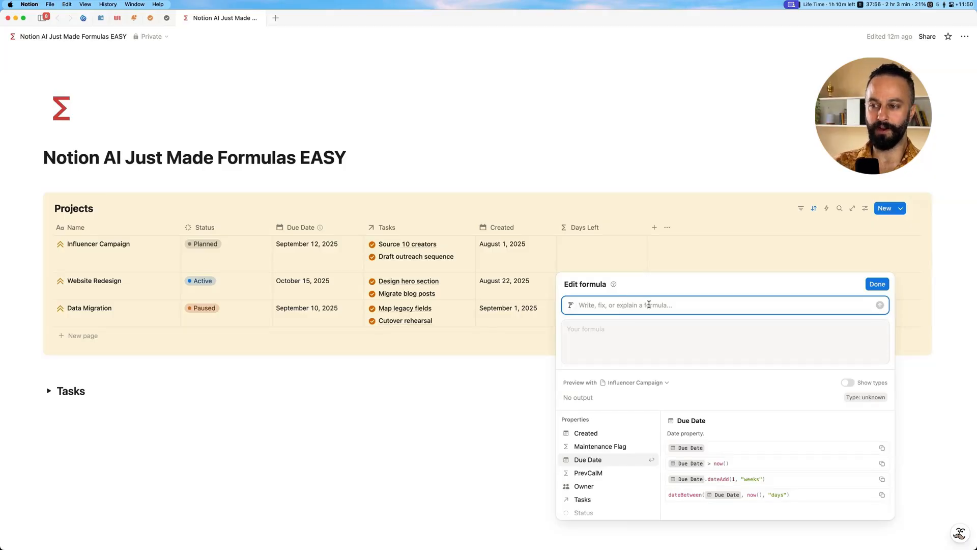
{"action": "left_click", "coordinate": [654, 346]}
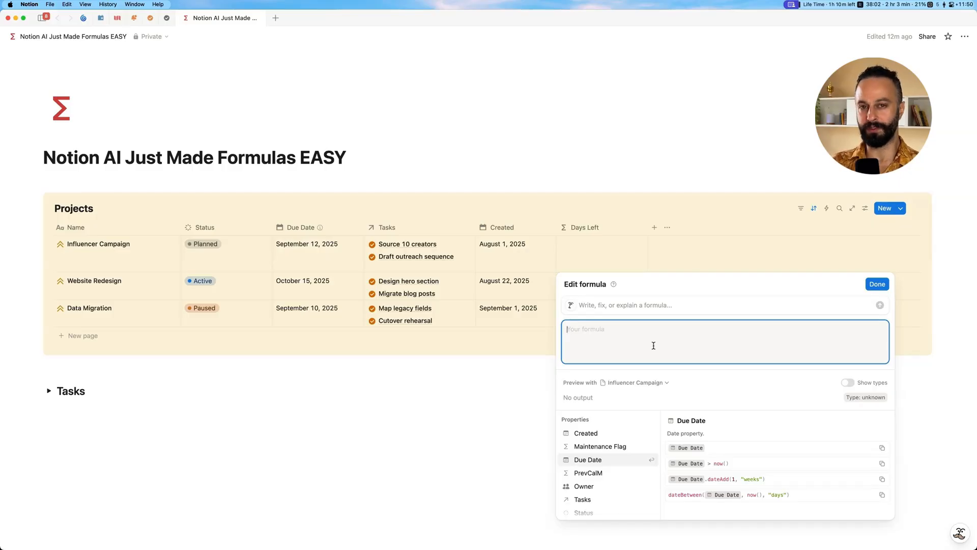
{"action": "type", "text": "datebet"}
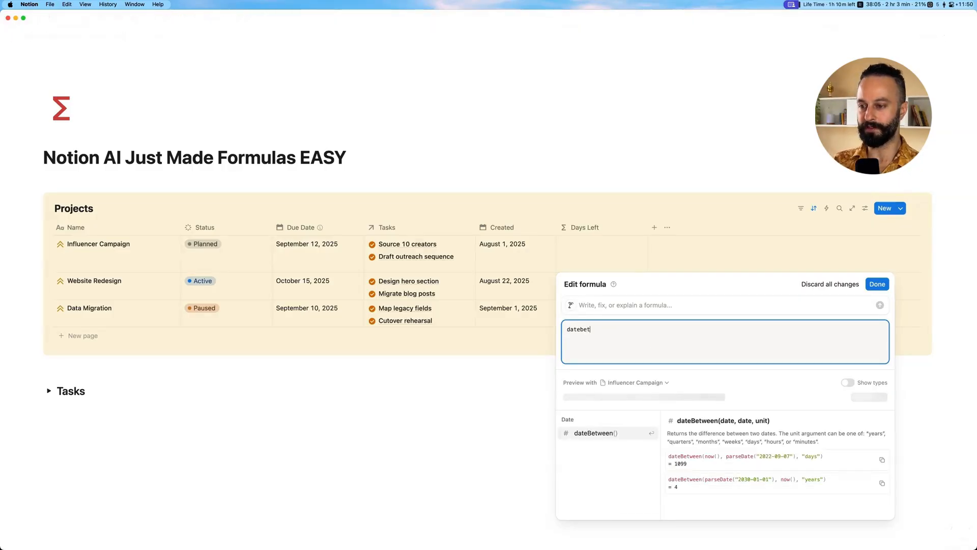
{"action": "key", "text": "BackSpace"}
{"action": "key", "text": "BackSpace"}
{"action": "key", "text": "BackSpace"}
{"action": "key", "text": "BackSpace"}
{"action": "key", "text": "BackSpace"}
{"action": "key", "text": "BackSpace"}
{"action": "key", "text": "BackSpace"}
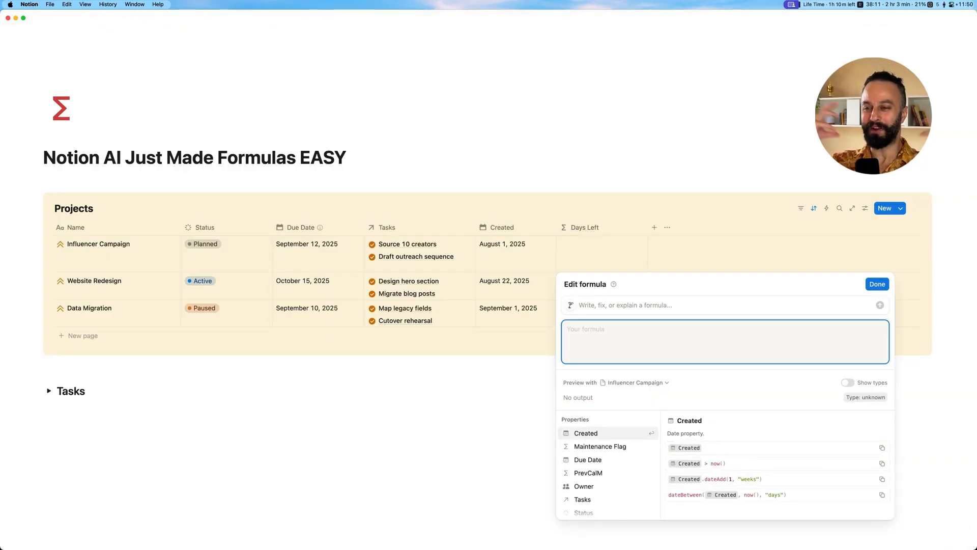
Have the AI write the formula from the prompt "show me how many days I have left according to the Due Date property".
{"action": "left_click", "coordinate": [604, 303]}
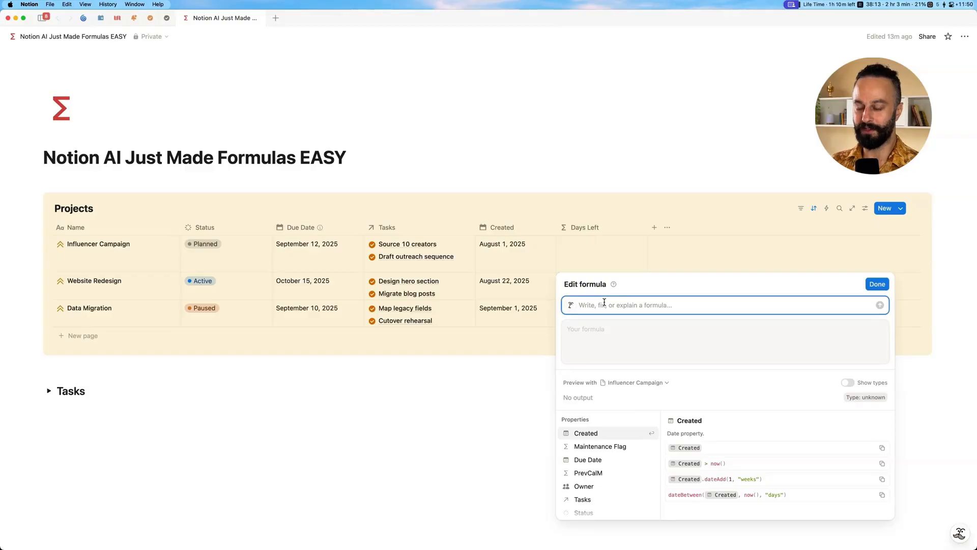
{"action": "type", "text": "show"}
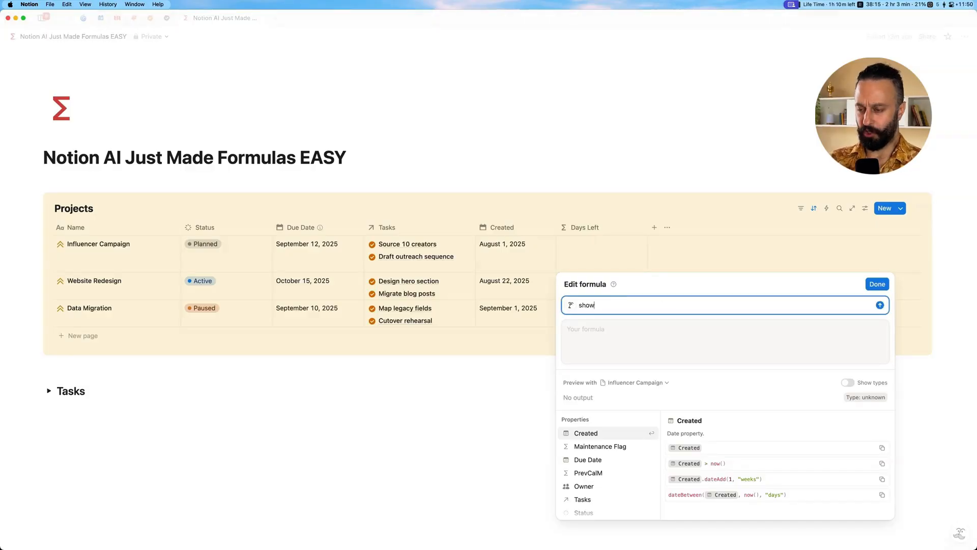
{"action": "type", "text": " me how many days I"}
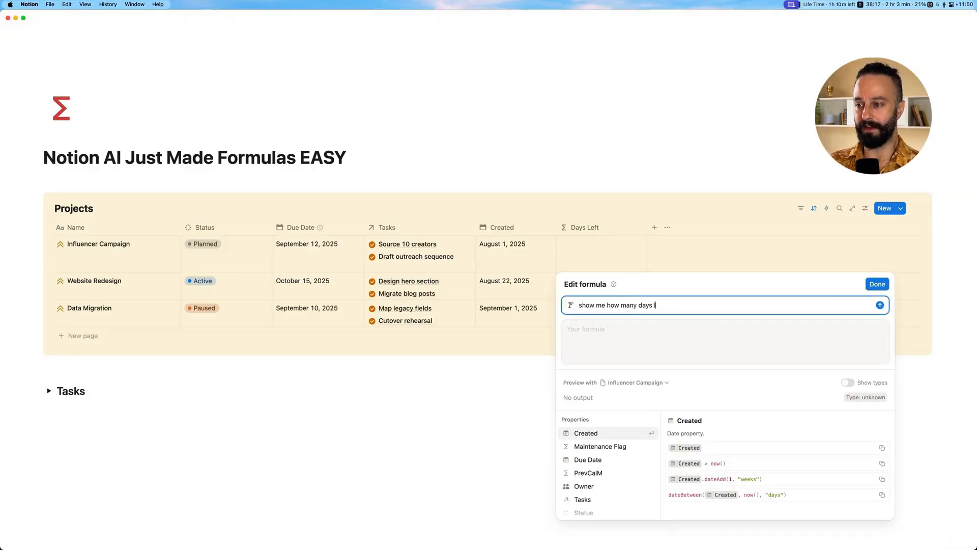
{"action": "type", "text": " have left according to the Due Date property"}
{"action": "key", "text": "Return"}
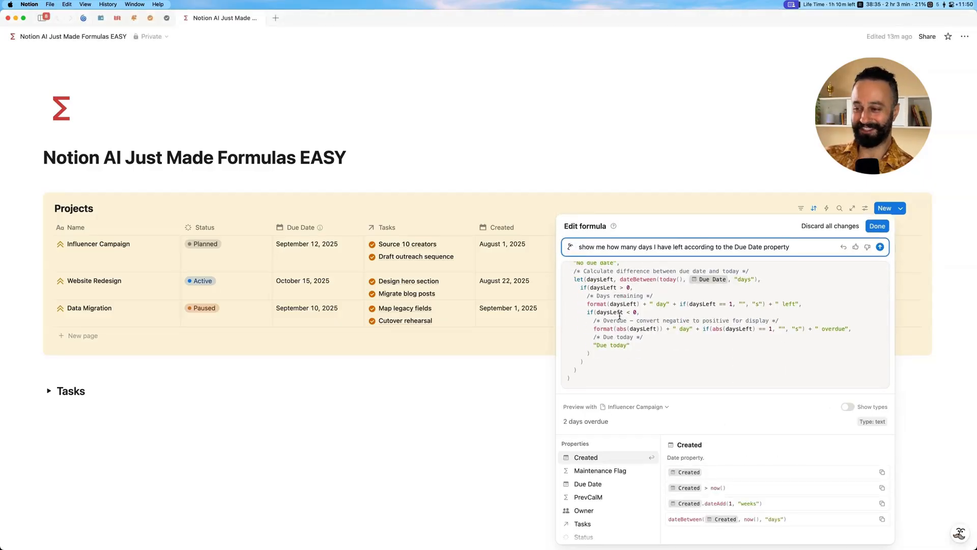
Examine the generated Days Left formula, including its explanatory comments and the due date calculation.
{"action": "scroll", "coordinate": [652, 308], "scroll_direction": "up", "scroll_amount": 1}
{"action": "double_click", "coordinate": [623, 279]}
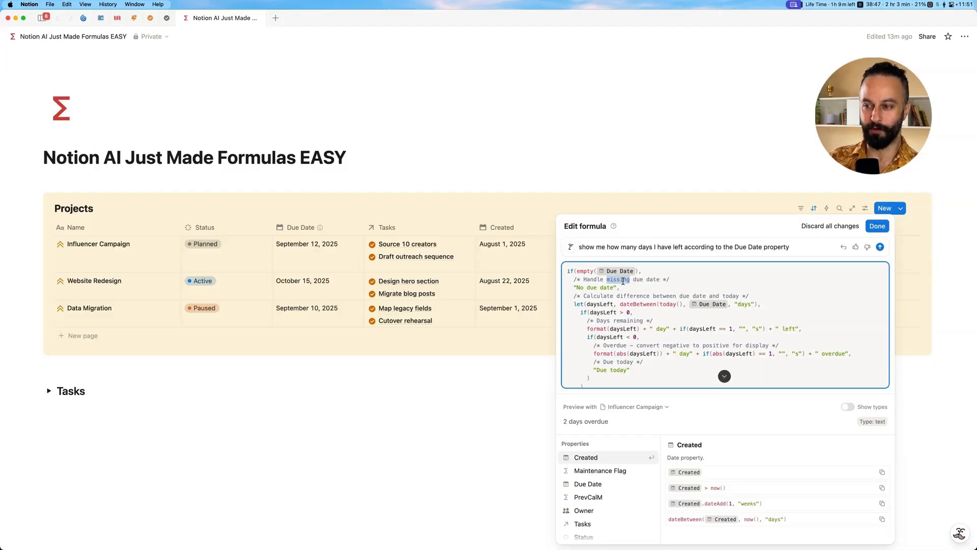
{"action": "left_click", "coordinate": [644, 279]}
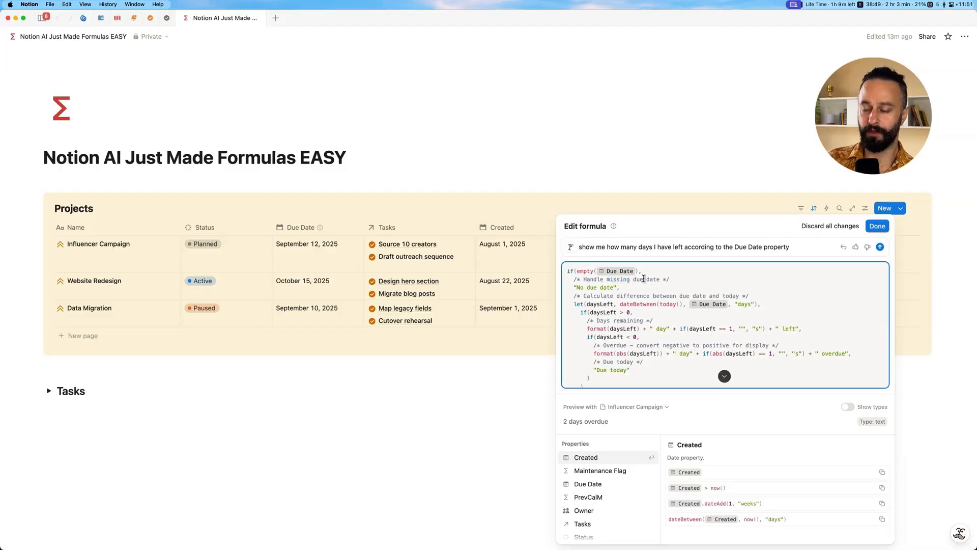
{"action": "triple_click", "coordinate": [644, 279]}
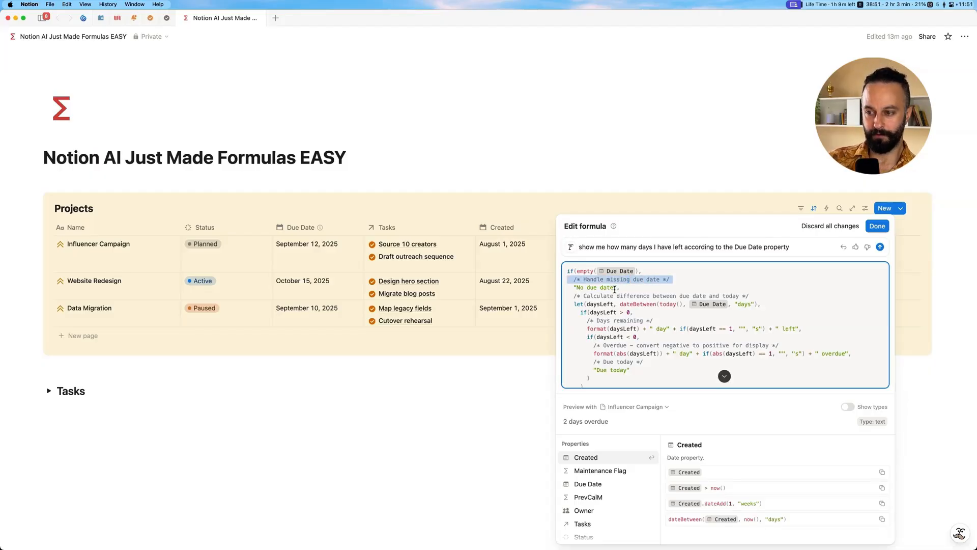
{"action": "triple_click", "coordinate": [614, 296]}
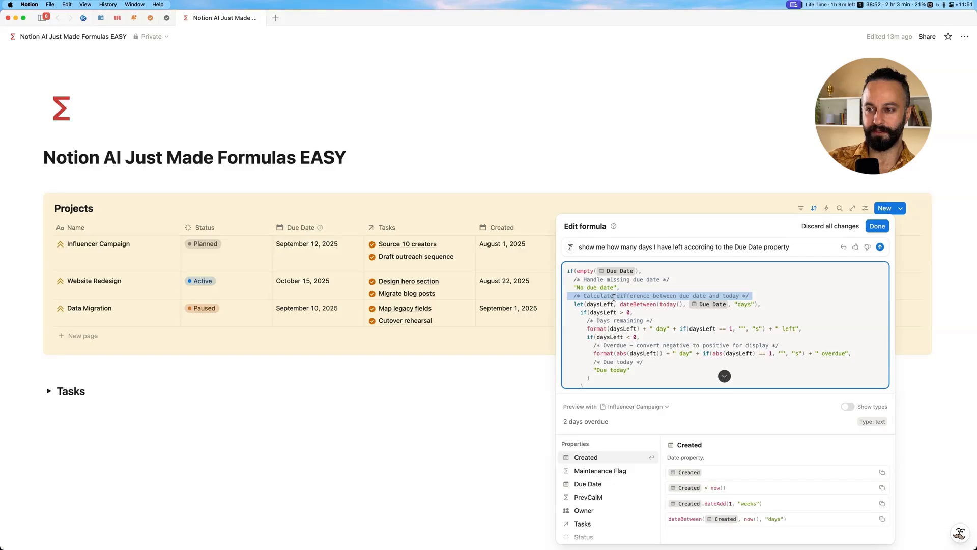
{"action": "left_click", "coordinate": [575, 299]}
{"action": "double_click", "coordinate": [602, 296]}
{"action": "left_click", "coordinate": [582, 295]}
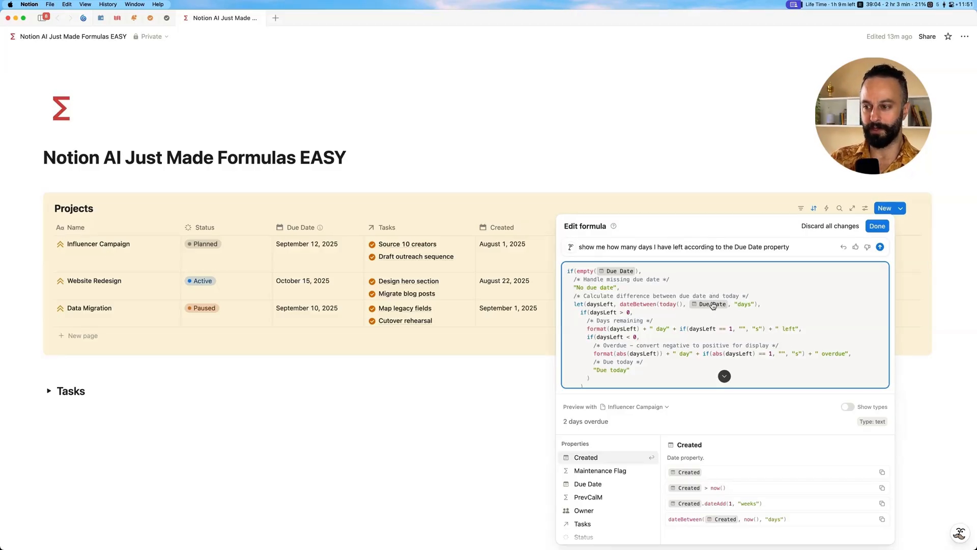
{"action": "scroll", "coordinate": [713, 306], "scroll_direction": "down", "scroll_amount": 1}
{"action": "scroll", "coordinate": [716, 307], "scroll_direction": "up", "scroll_amount": 1}
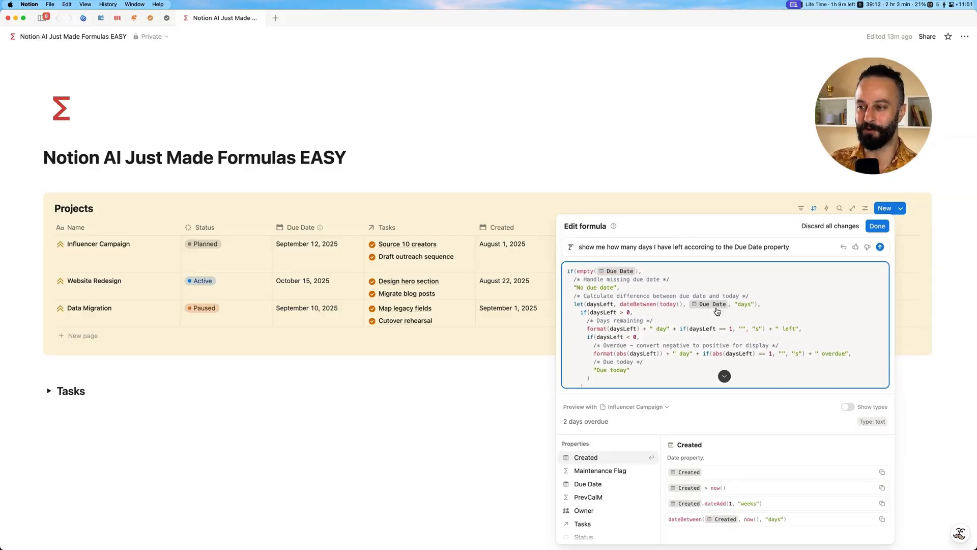
Save the generated formula and move the Days Left column directly after Due Date in Projects.
{"action": "left_click", "coordinate": [877, 226]}
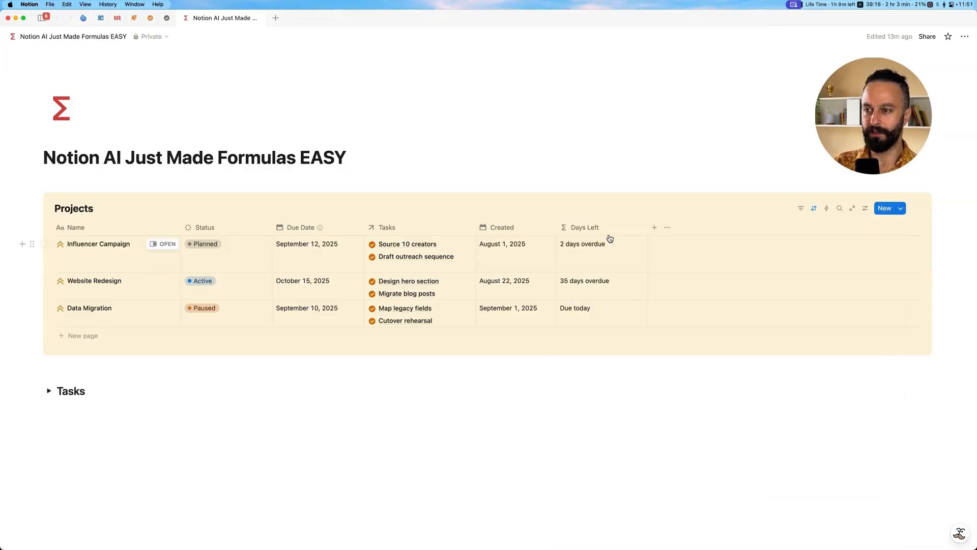
{"action": "left_click_drag", "start_coordinate": [604, 228], "coordinate": [433, 226]}
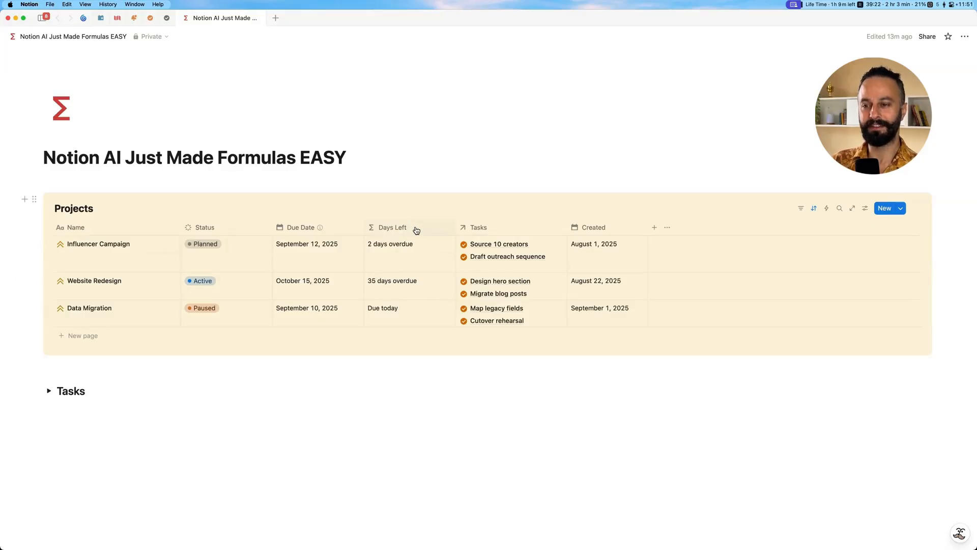
Have the AI update the Days Left formula with "whenever we have less than 7 days left, make the text red" and save it.
{"action": "left_click", "coordinate": [415, 254]}
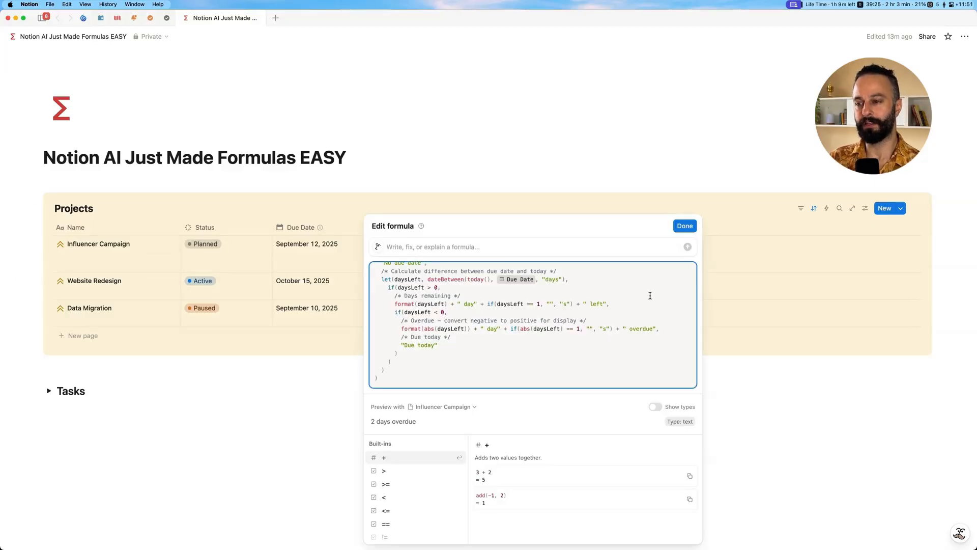
{"action": "scroll", "coordinate": [534, 297], "scroll_direction": "up", "scroll_amount": 2}
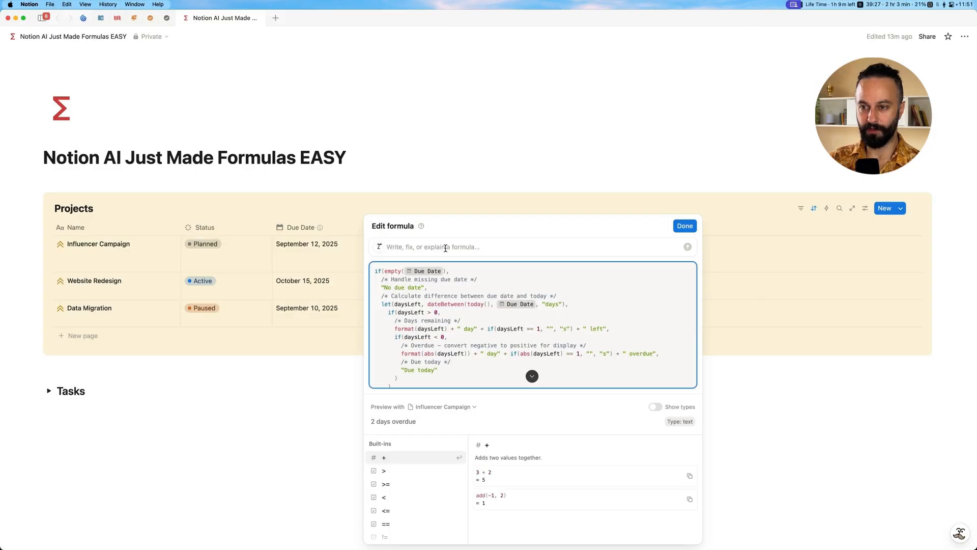
{"action": "left_click", "coordinate": [445, 248]}
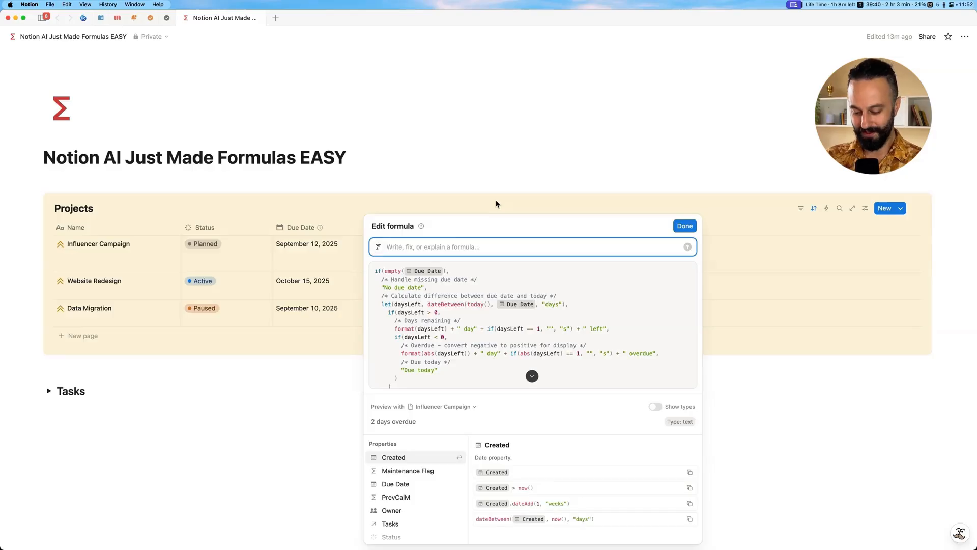
{"action": "type", "text": "whenee"}
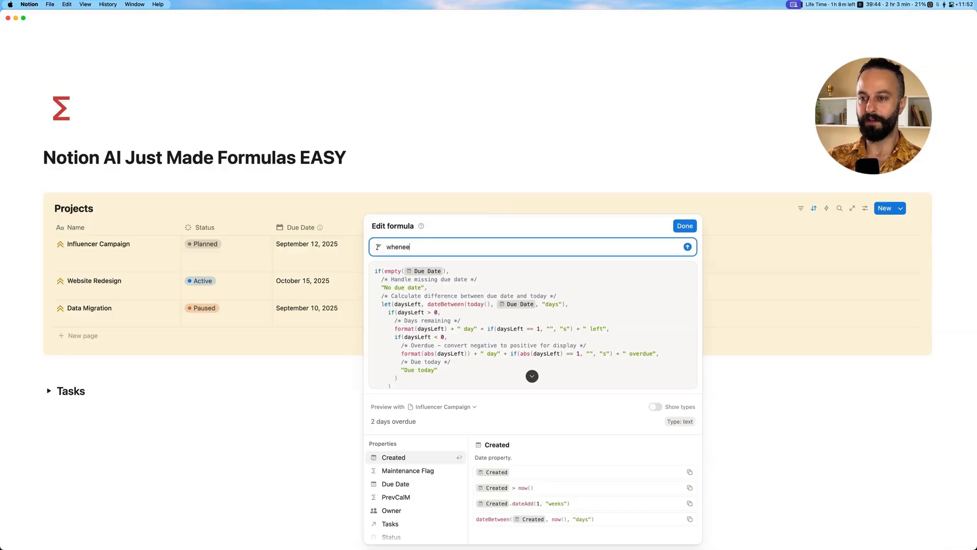
{"action": "key", "text": "BackSpace"}
{"action": "type", "text": "ver we ha"}
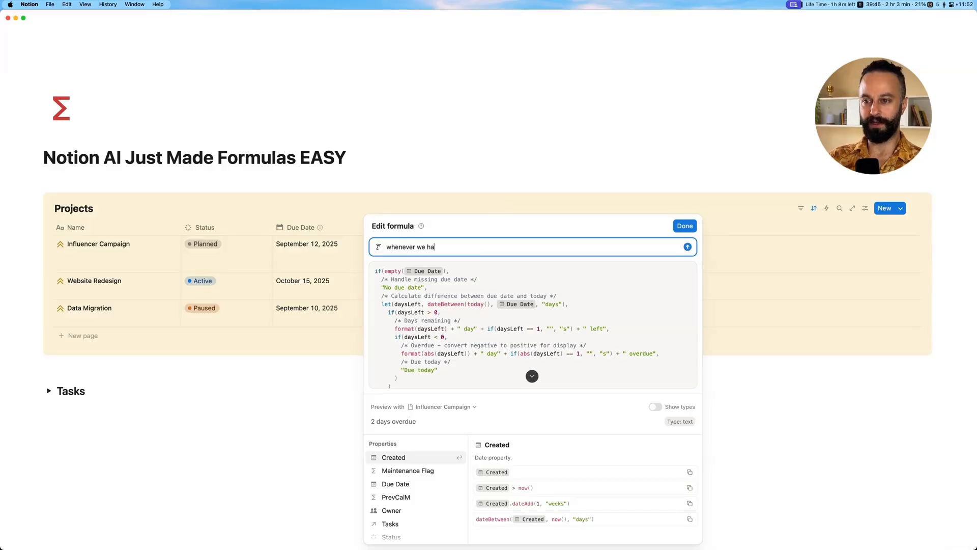
{"action": "type", "text": "ve less than 7"}
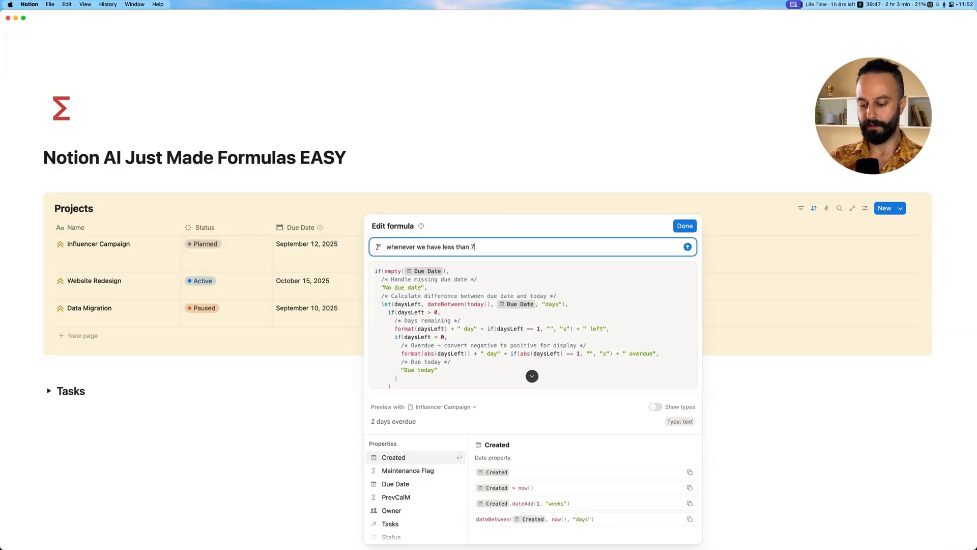
{"action": "type", "text": " days left, make the text red"}
{"action": "key", "text": "Return"}
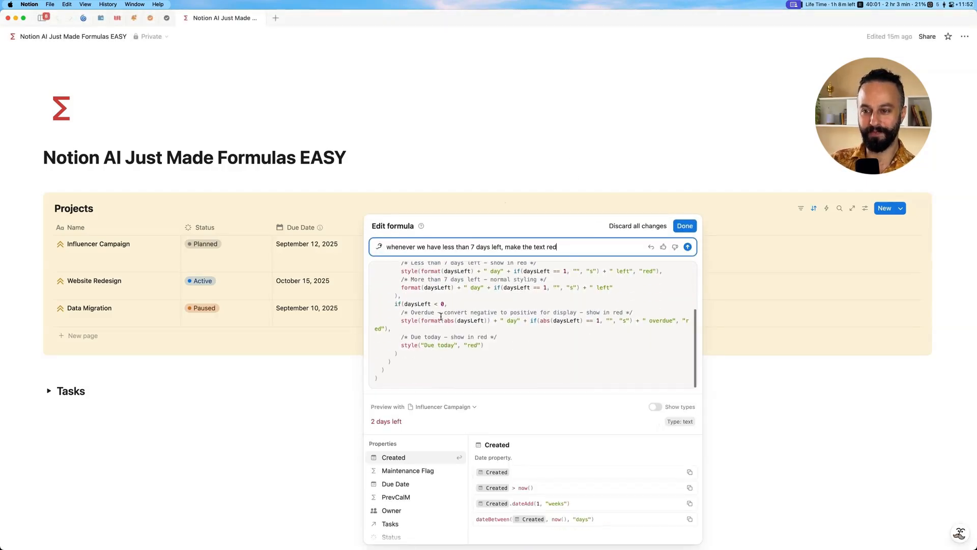
{"action": "left_click", "coordinate": [684, 225]}
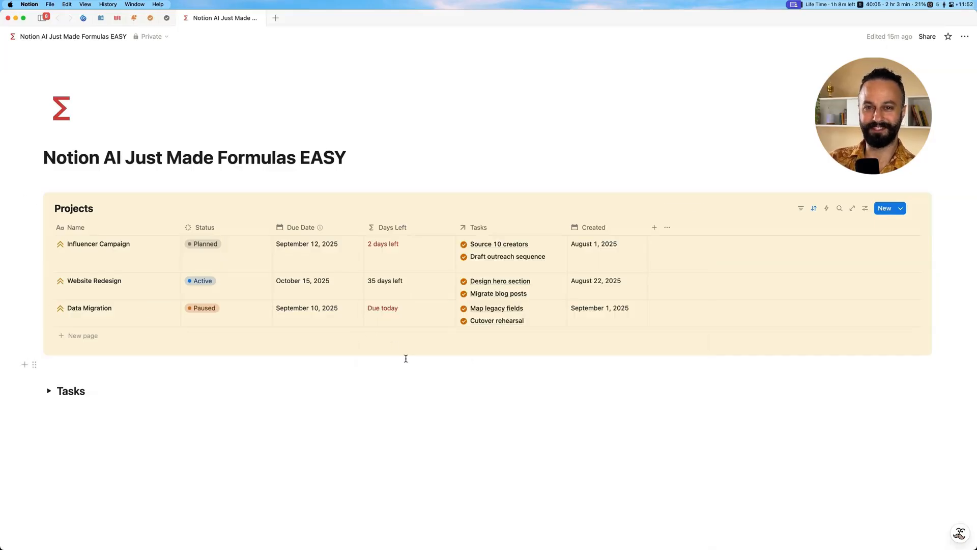
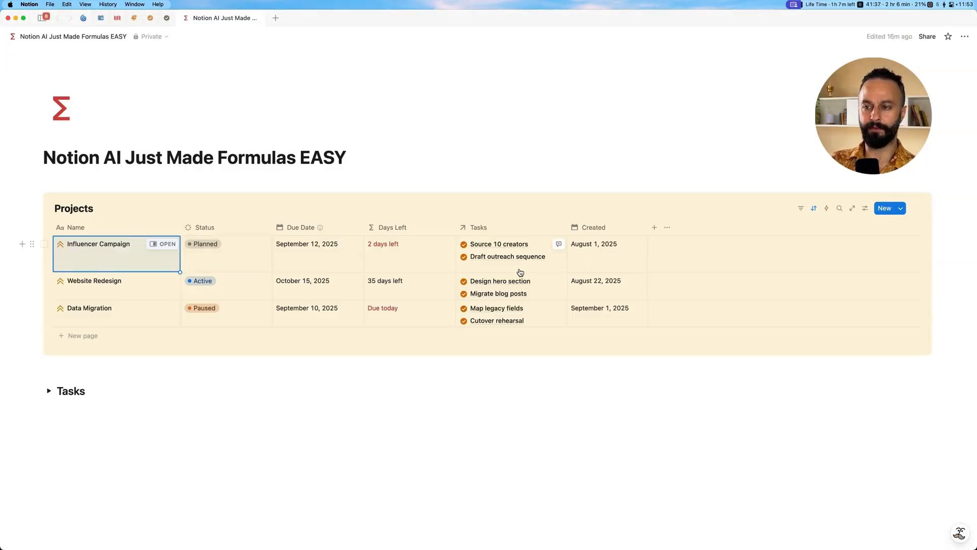
Expand the Tasks section and check how its tasks relate to the Tasks property in Projects.
{"action": "left_click", "coordinate": [50, 390]}
{"action": "left_click", "coordinate": [142, 504]}
{"action": "key", "text": "Escape"}
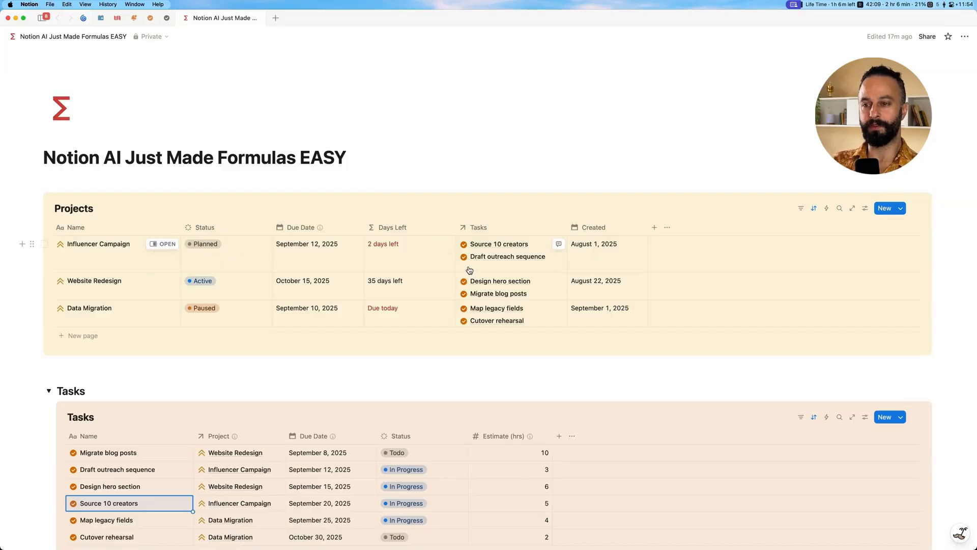
{"action": "left_click", "coordinate": [508, 229]}
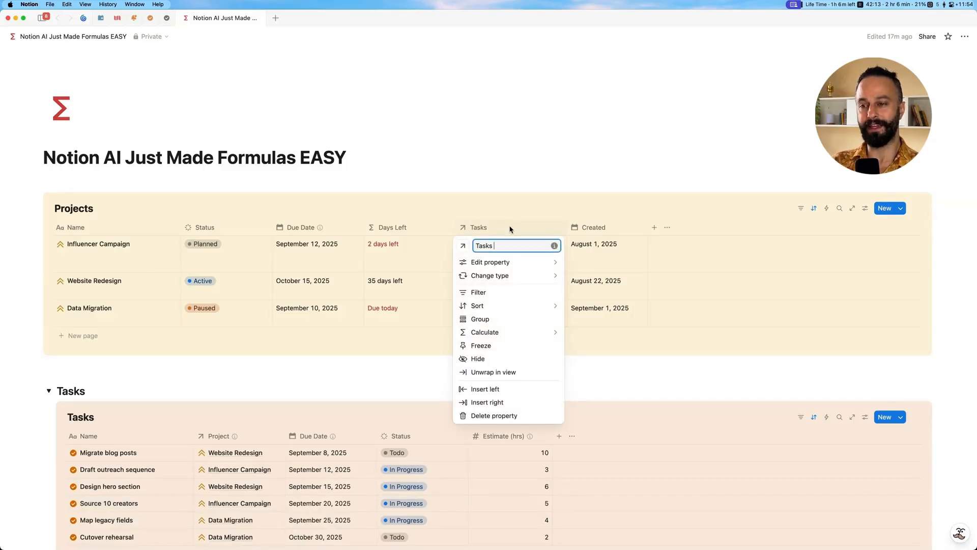
{"action": "key", "text": "Escape"}
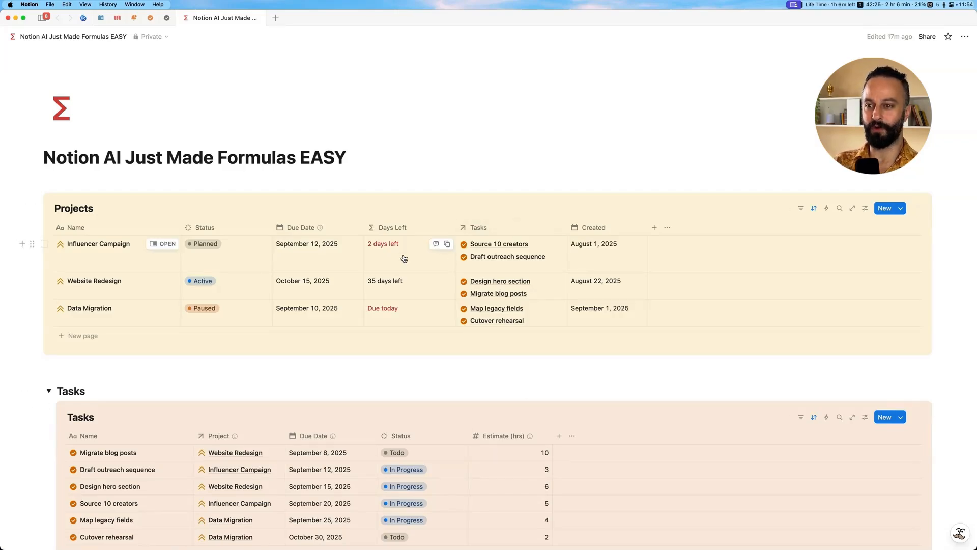
Rename the Days Left property in Projects as "Health Score".
{"action": "left_click", "coordinate": [421, 226]}
{"action": "key", "text": "super+a"}
{"action": "type", "text": "Hea"}
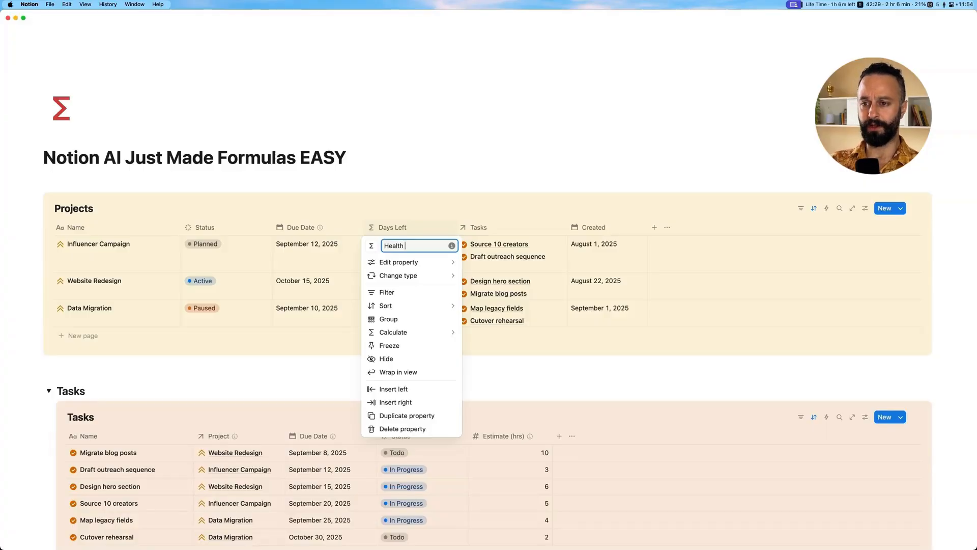
{"action": "type", "text": "lth Score"}
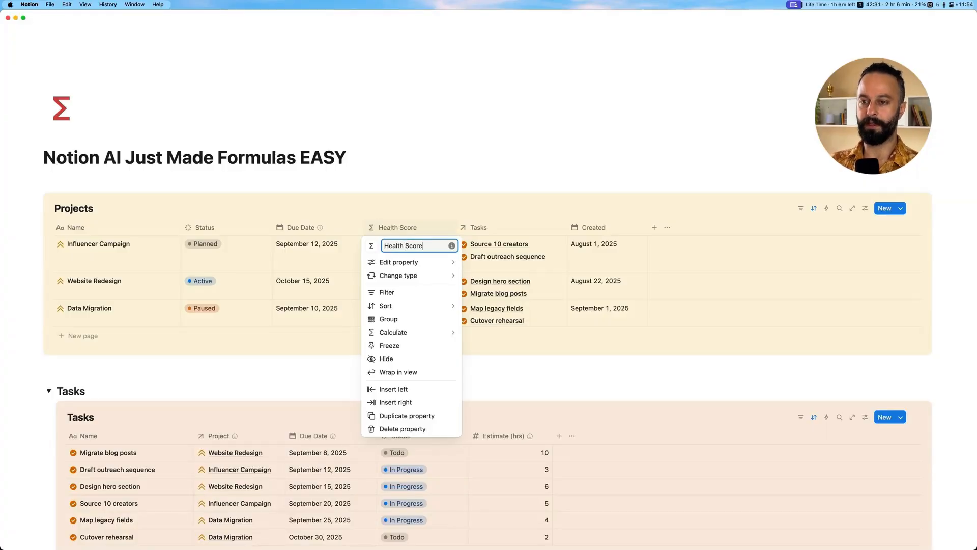
{"action": "key", "text": "Return"}
Have the AI turn the formula into a health score using due date and related tasks, specifying tasks still in progress in the output, and save it.
{"action": "left_click", "coordinate": [419, 249]}
{"action": "left_click", "coordinate": [463, 248]}
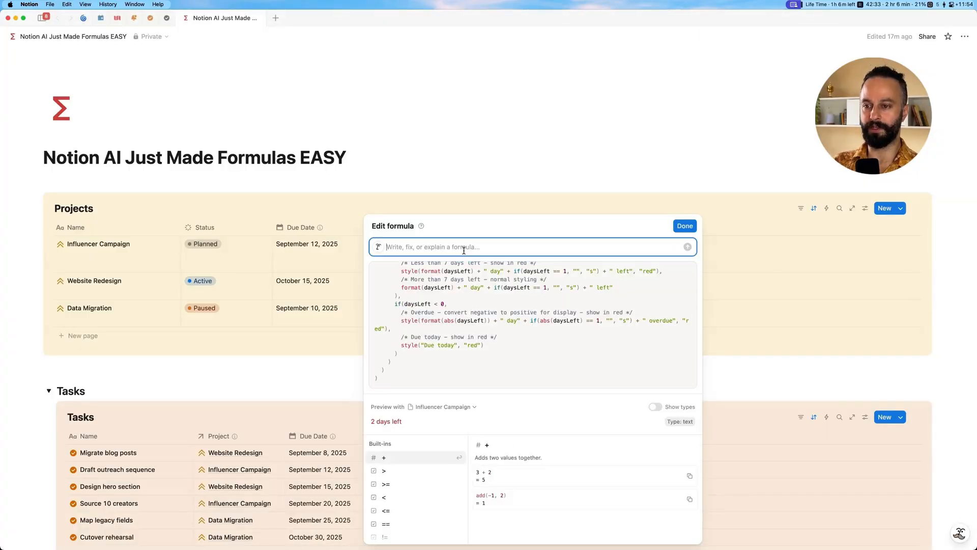
{"action": "type", "text": "change th"}
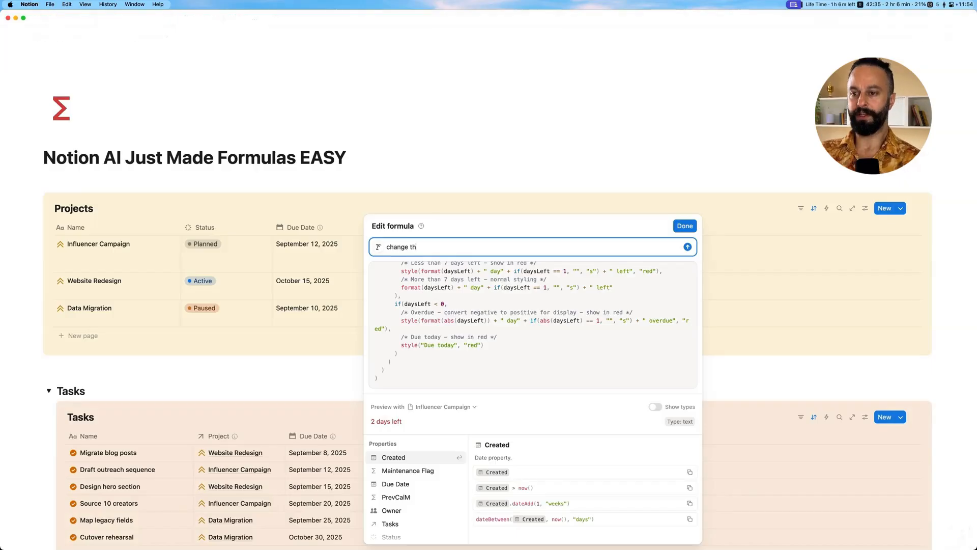
{"action": "type", "text": "is to be a health score property, so it not only looks at the d"}
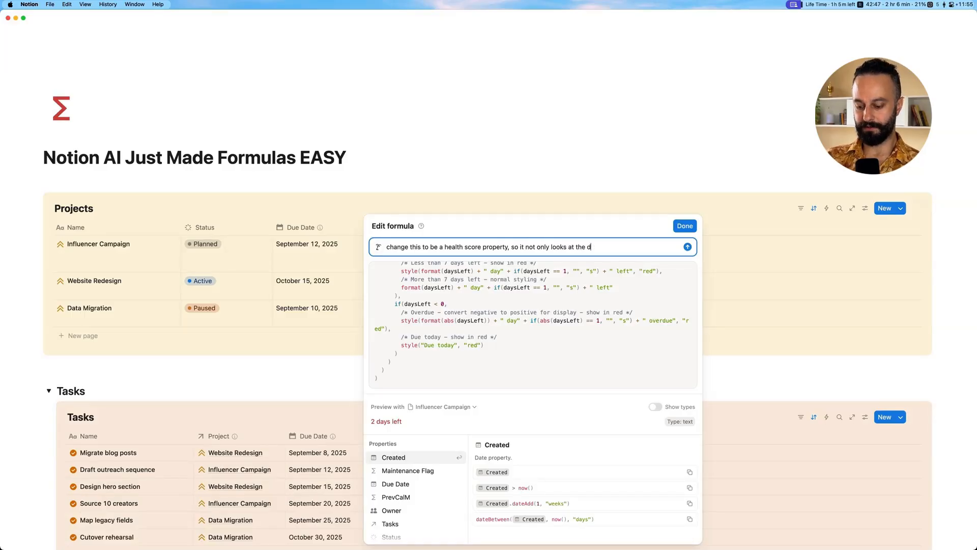
{"action": "type", "text": "ue date but also the related tas"}
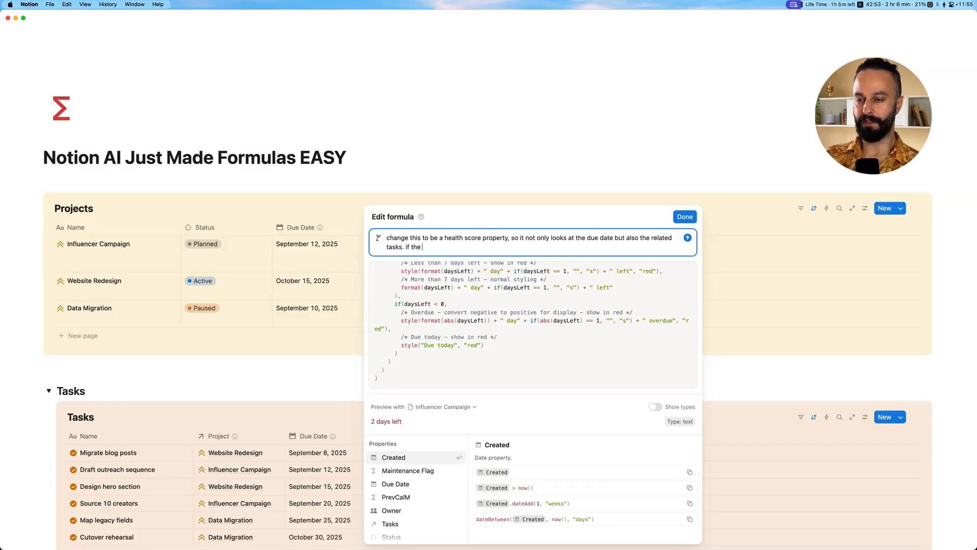
{"action": "type", "text": "ks. if the related tasks are s"}
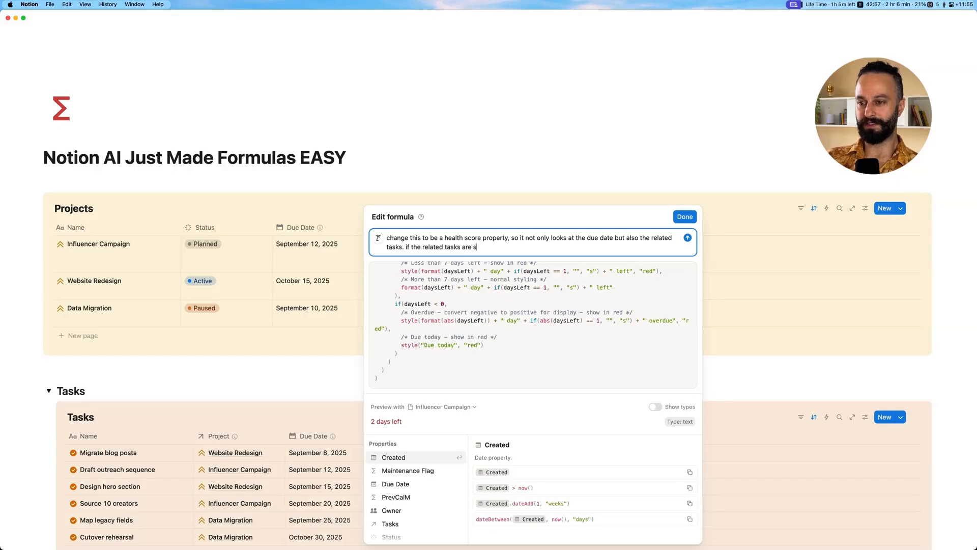
{"action": "type", "text": "till in progress then specifit"}
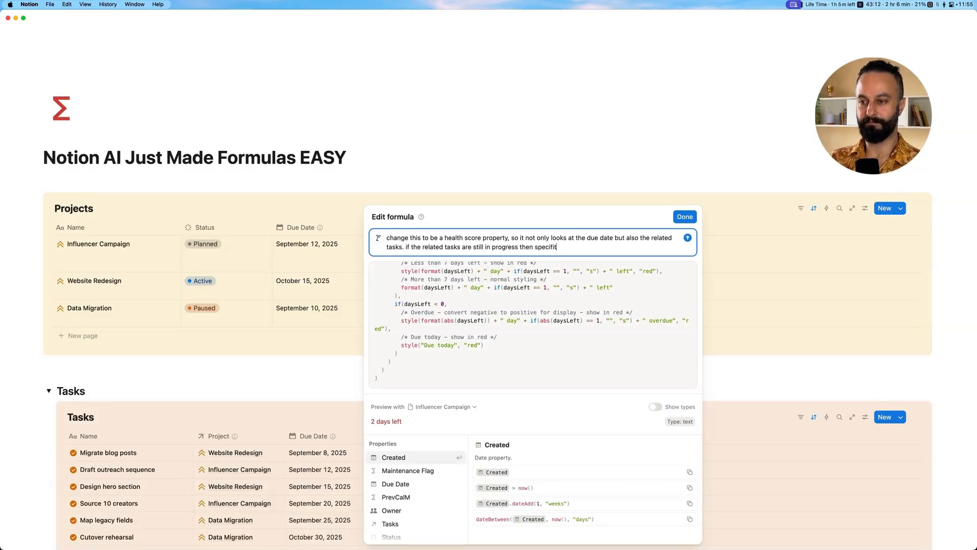
{"action": "key", "text": "BackSpace"}
{"action": "type", "text": "y that in yt"}
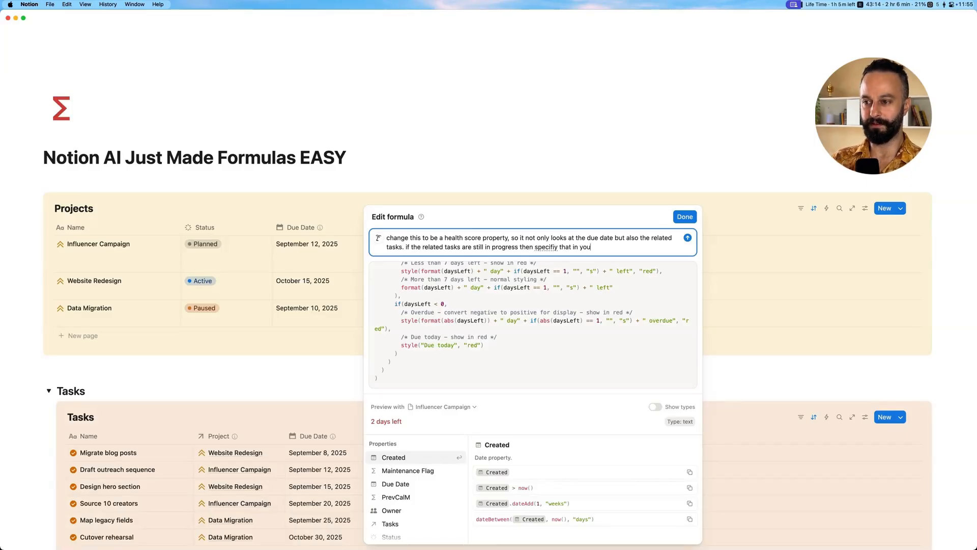
{"action": "type", "text": "result output"}
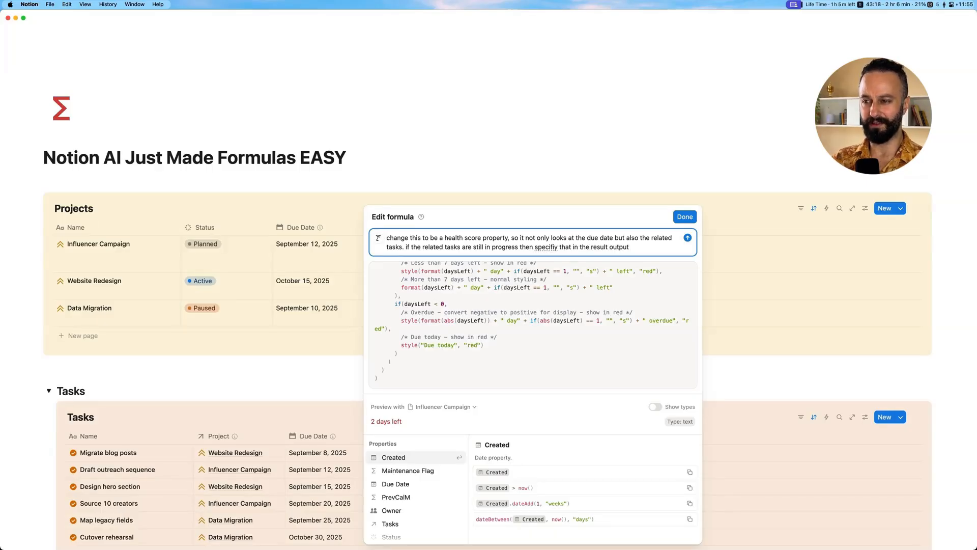
{"action": "key", "text": "Return"}
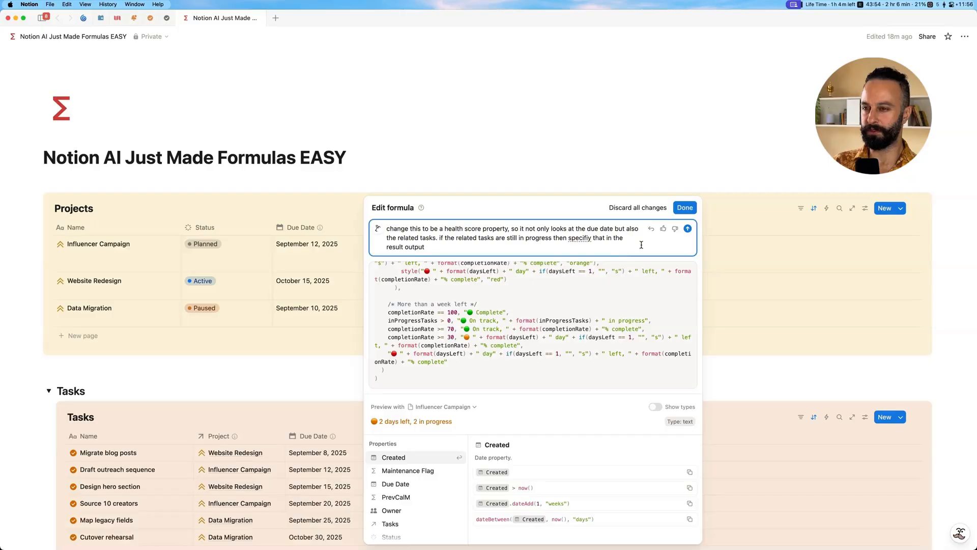
{"action": "left_click", "coordinate": [685, 208]}
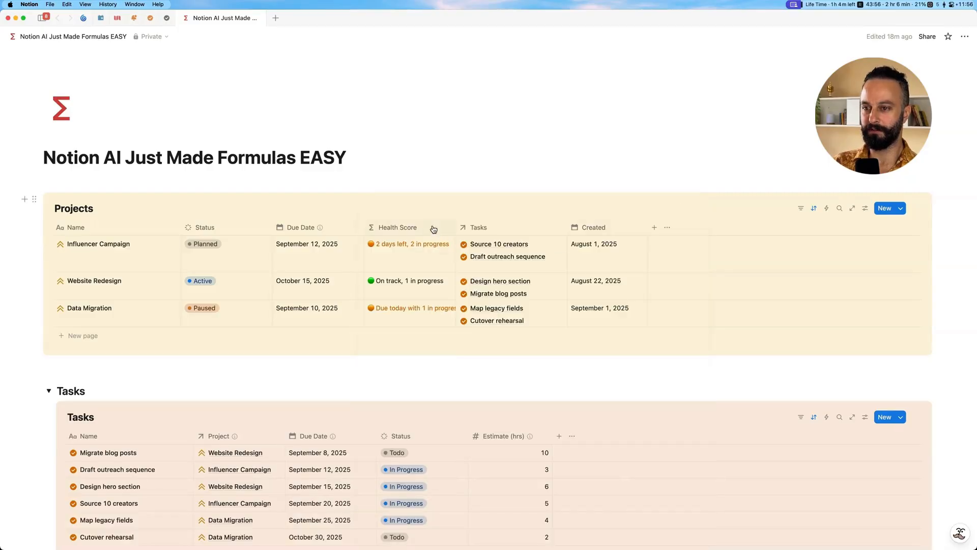
Widen the Health Score column slightly and compare its results with the task statuses in the Tasks database.
{"action": "left_click_drag", "start_coordinate": [455, 227], "coordinate": [472, 228]}
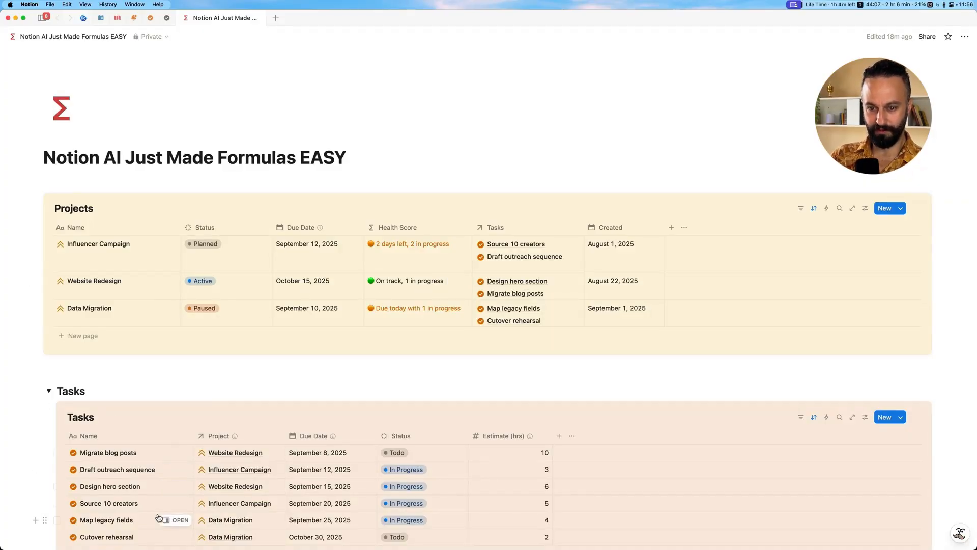
{"action": "scroll", "coordinate": [153, 514], "scroll_direction": "down", "scroll_amount": 1}
{"action": "left_click", "coordinate": [154, 458]}
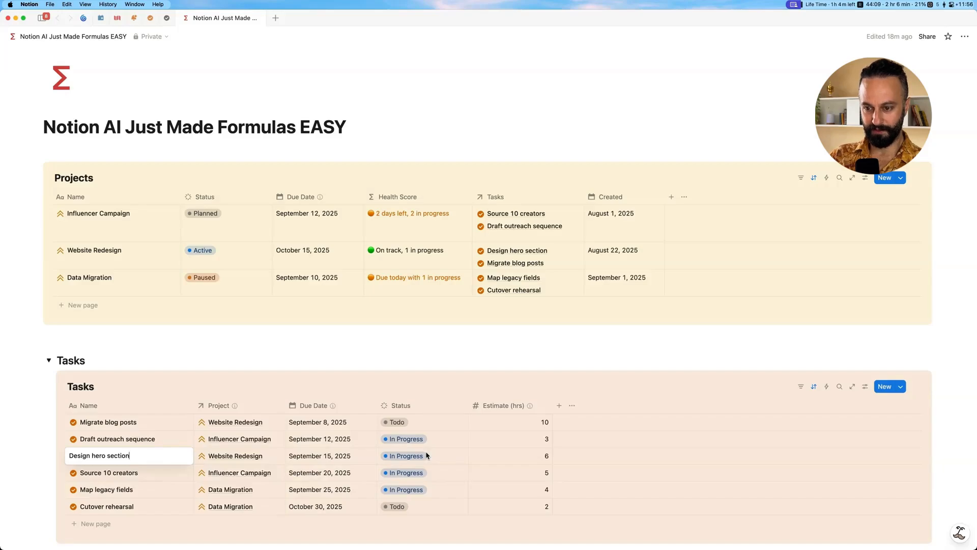
{"action": "key", "text": "Escape"}
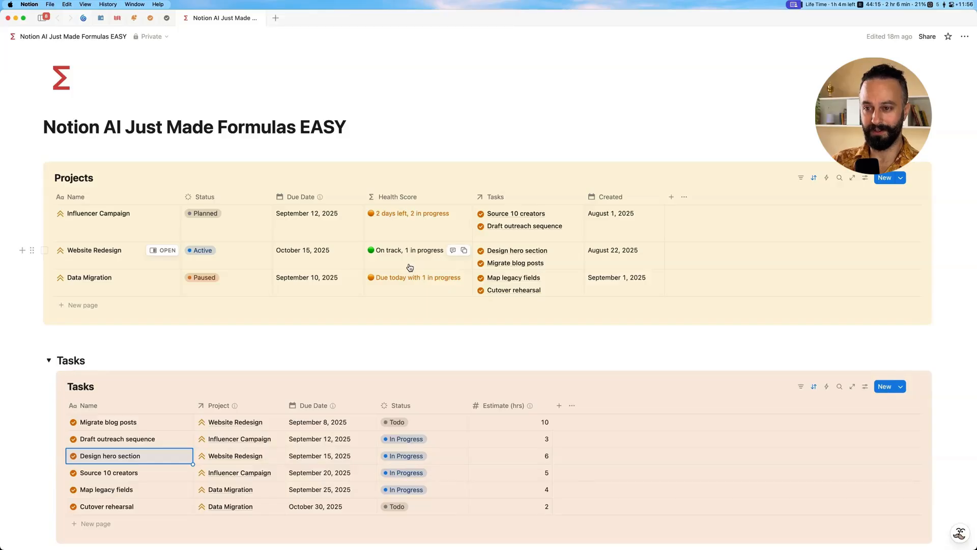
{"action": "left_click", "coordinate": [448, 172]}
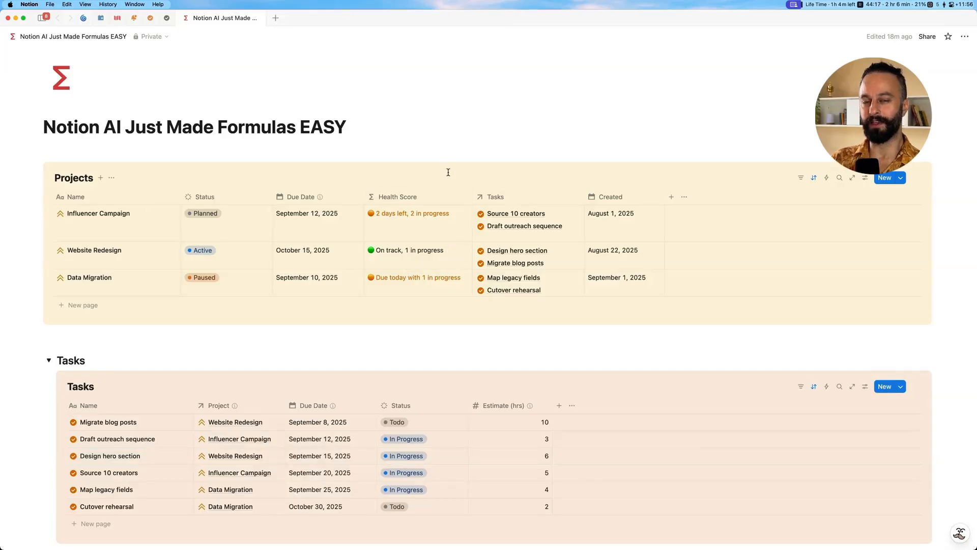
Duplicate the Projects table view and change the copy's layout to Board.
{"action": "left_click", "coordinate": [109, 180]}
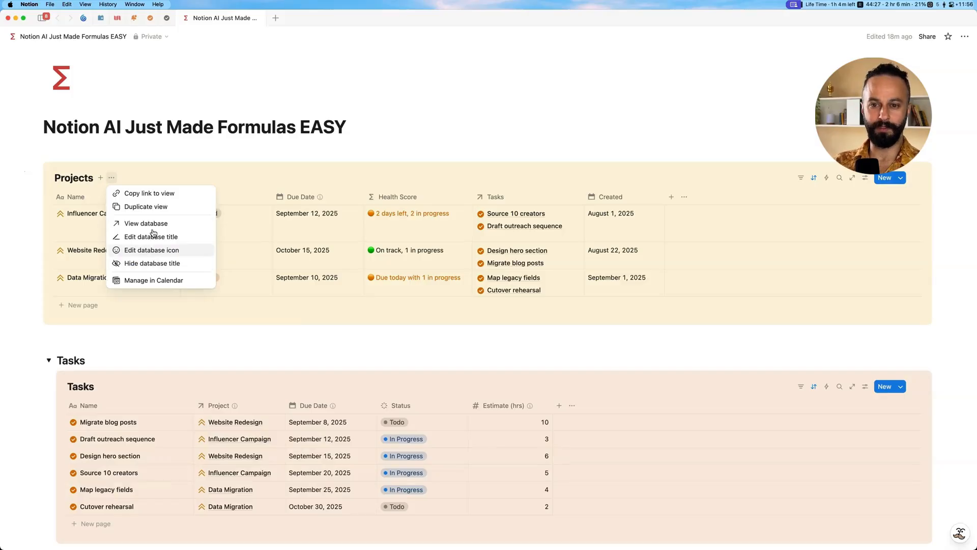
{"action": "left_click", "coordinate": [148, 209]}
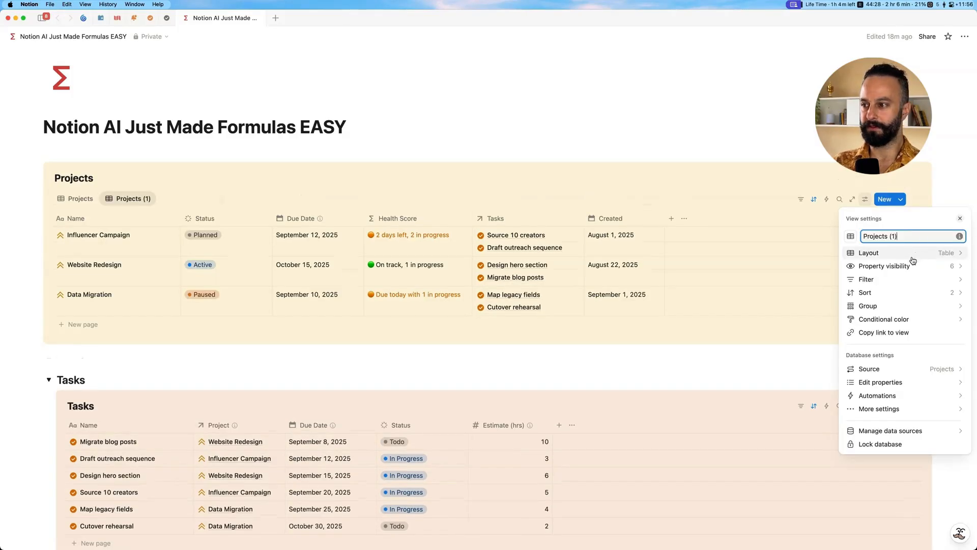
{"action": "left_click", "coordinate": [896, 254]}
{"action": "left_click", "coordinate": [904, 245]}
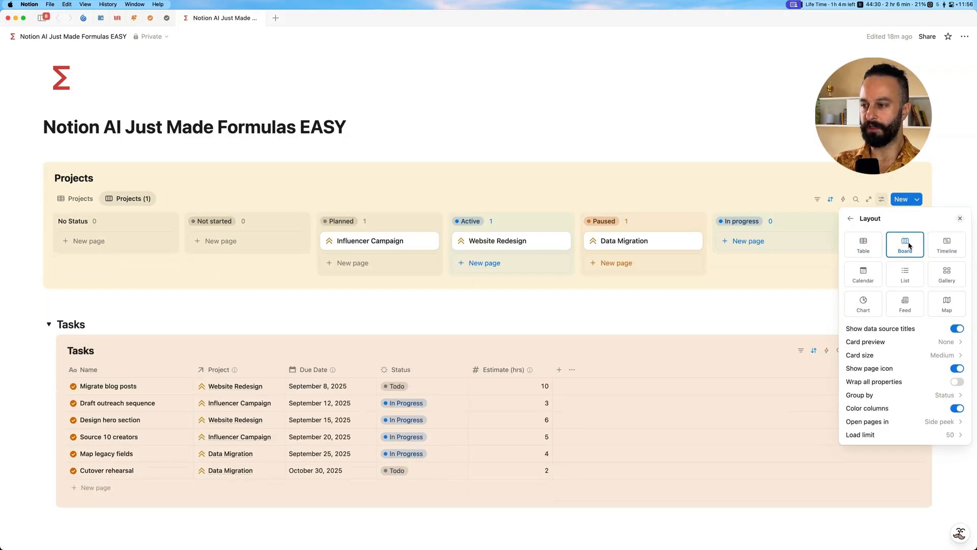
Show the Health Score property on the board's cards and check the Influencer Campaign card.
{"action": "left_click", "coordinate": [850, 219]}
{"action": "left_click", "coordinate": [922, 266]}
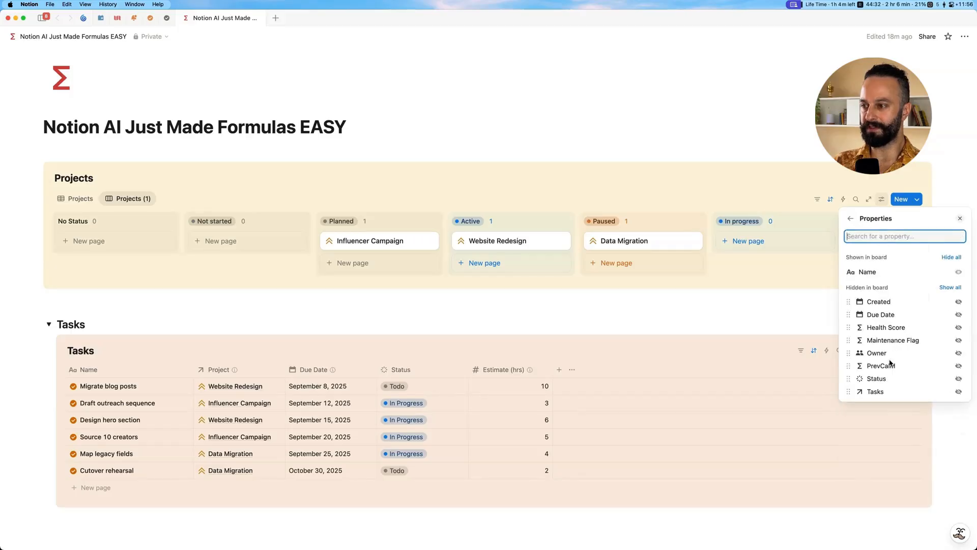
{"action": "left_click", "coordinate": [958, 328]}
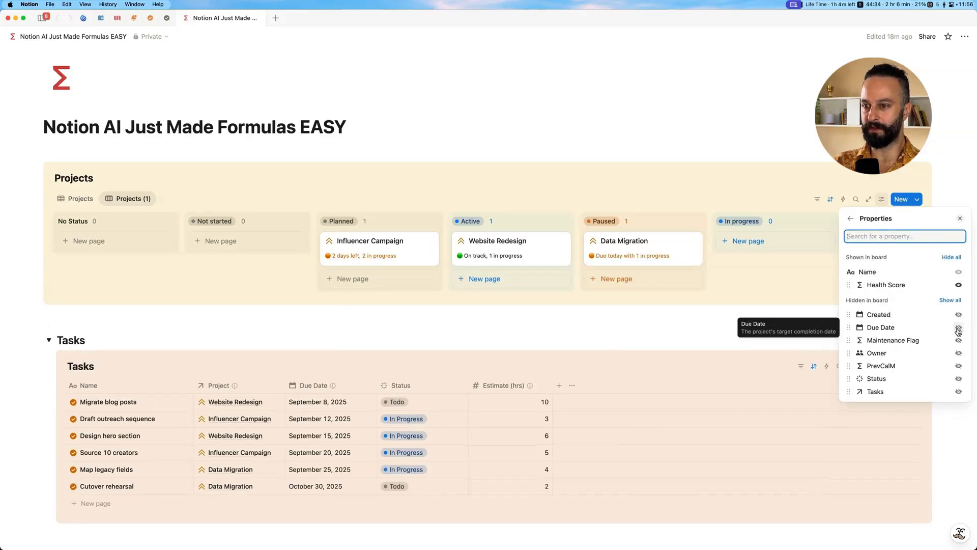
{"action": "key", "text": "Escape"}
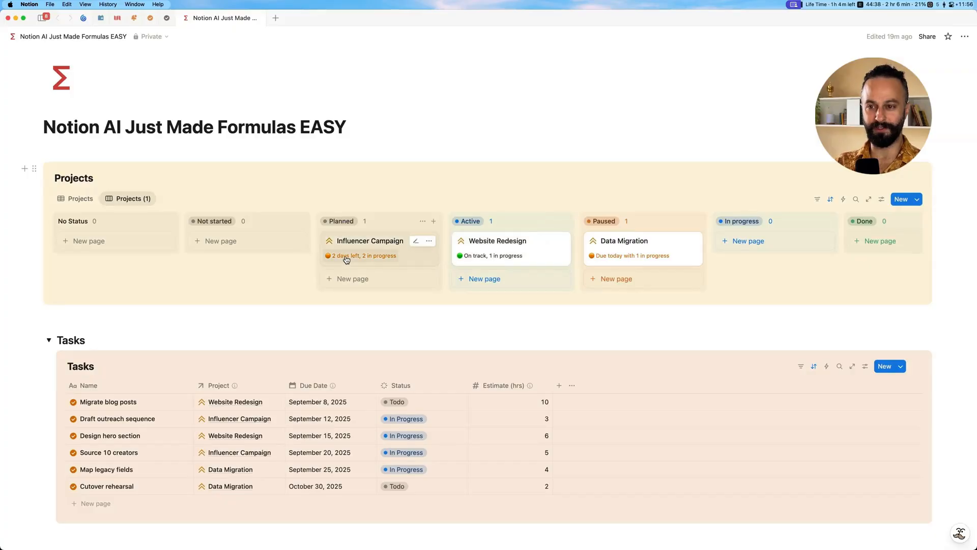
{"action": "left_click", "coordinate": [402, 260]}
{"action": "left_click", "coordinate": [524, 37]}
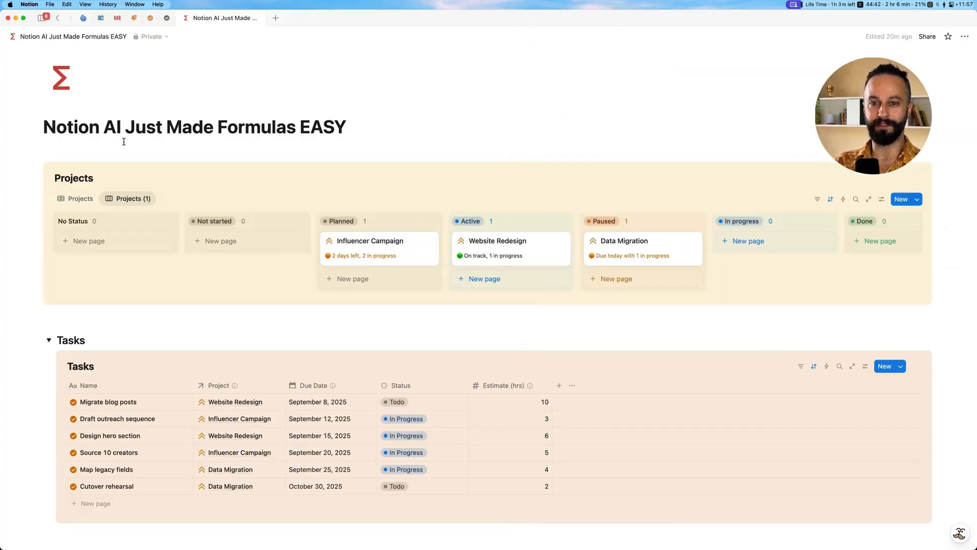
Return to the Projects table view and read through the Health Score formula from start to end.
{"action": "left_click", "coordinate": [77, 198]}
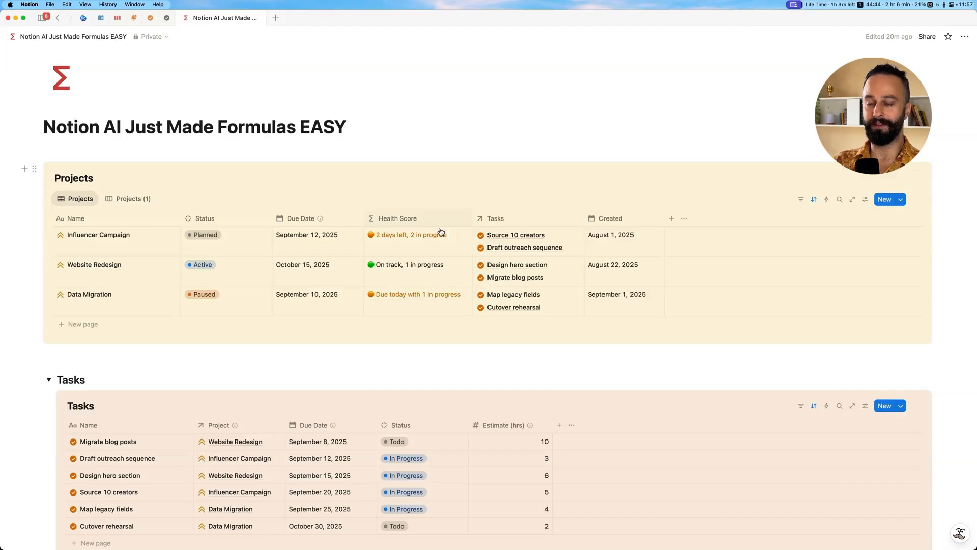
{"action": "left_click", "coordinate": [417, 245]}
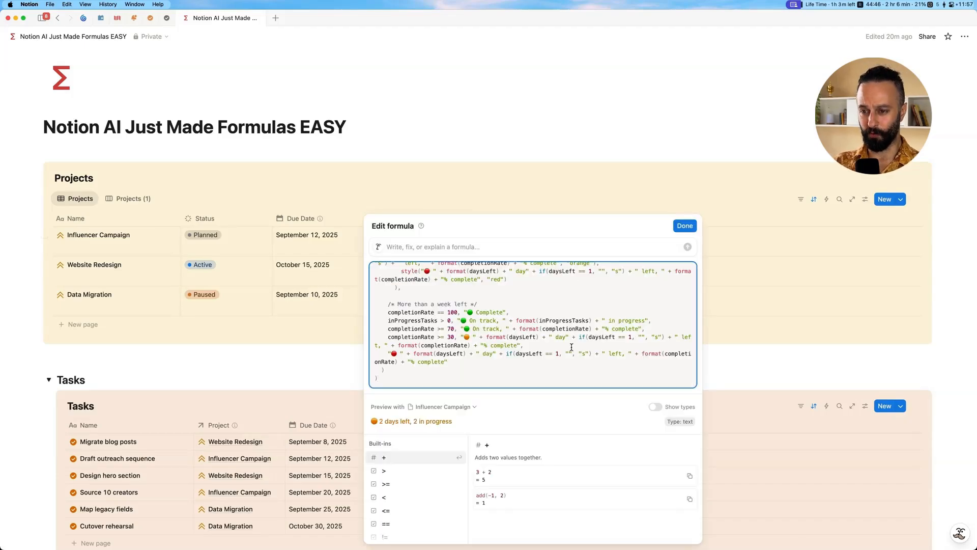
{"action": "scroll", "coordinate": [571, 346], "scroll_direction": "up", "scroll_amount": 2}
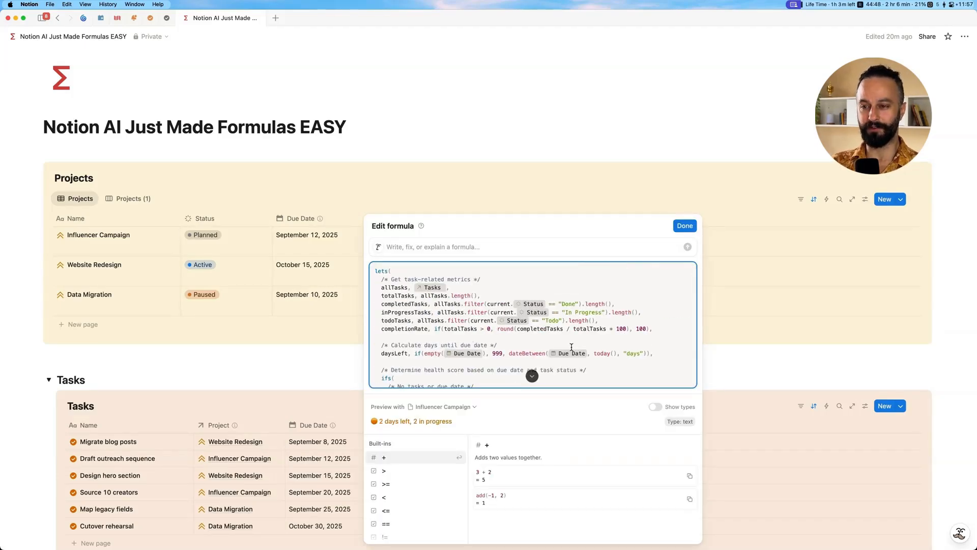
{"action": "scroll", "coordinate": [571, 346], "scroll_direction": "down", "scroll_amount": 5}
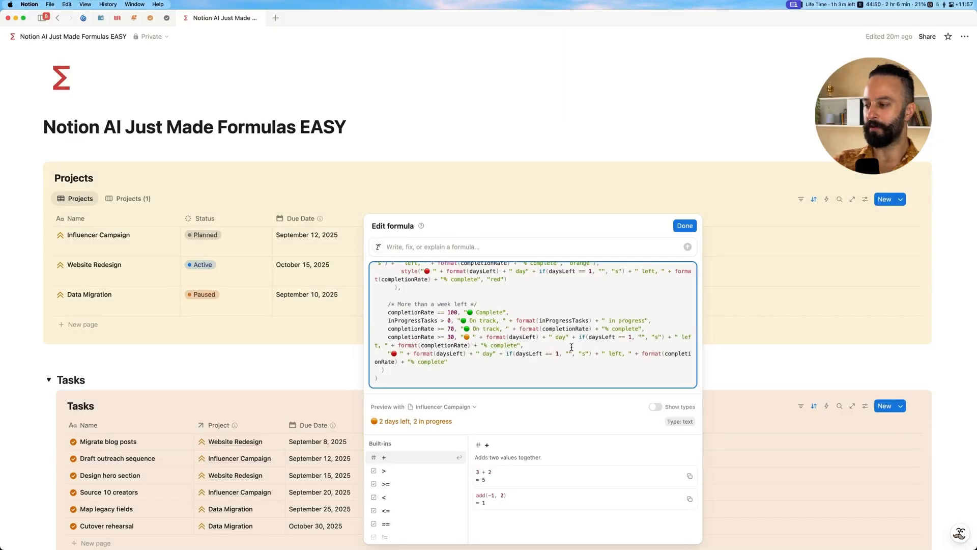
Ask the AI to "explain this formula, i'm interested in learning" for Health Score, and close the formula editor.
{"action": "left_click", "coordinate": [469, 248]}
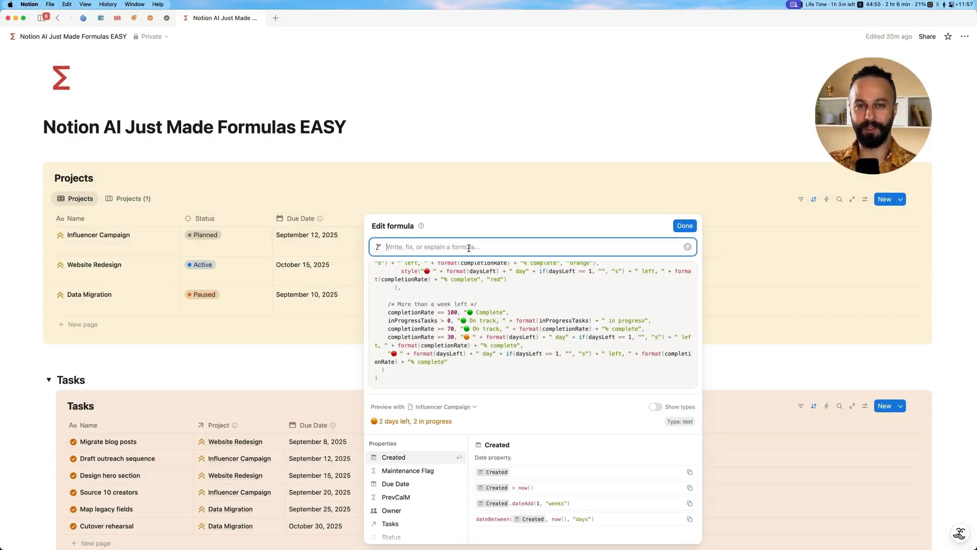
{"action": "type", "text": "expl"}
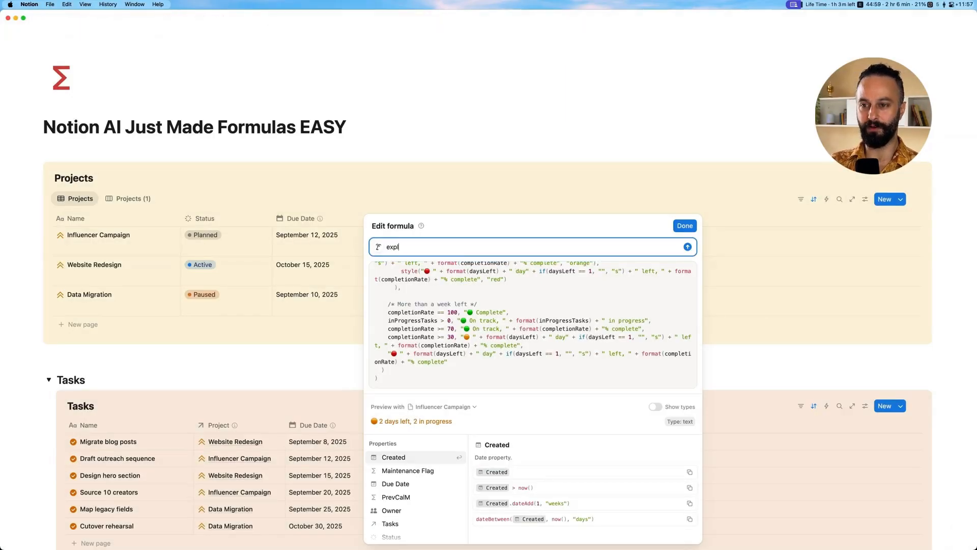
{"action": "type", "text": "ain this formul"}
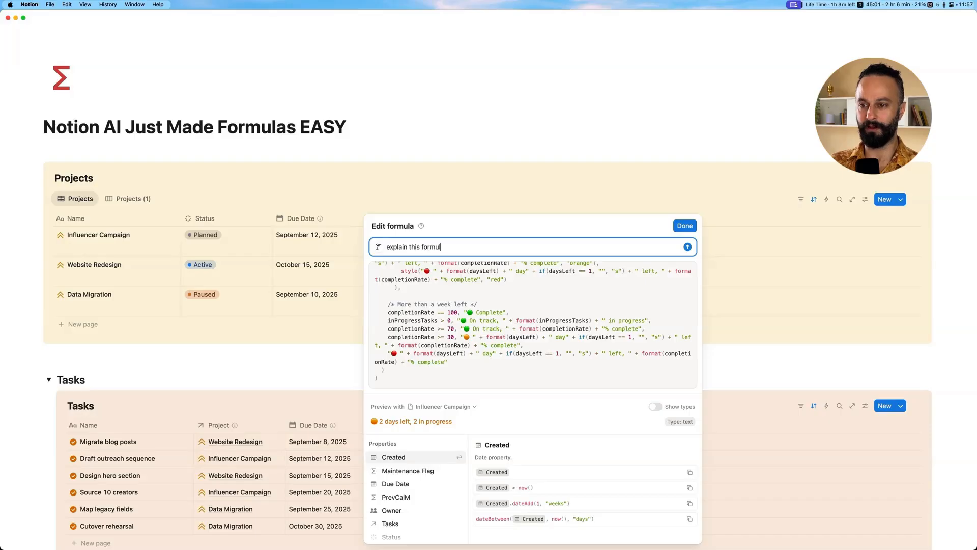
{"action": "type", "text": "a, i'm interest"}
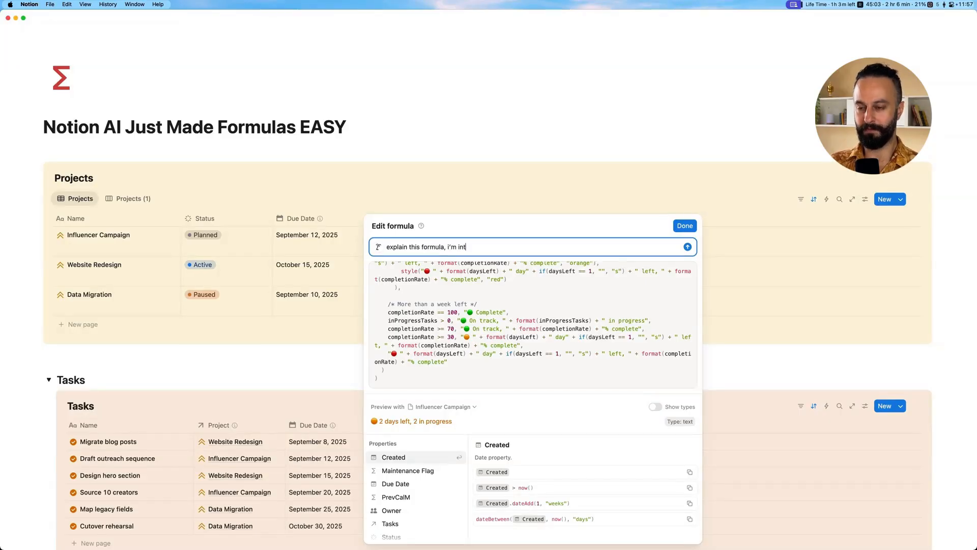
{"action": "type", "text": "ed in learning"}
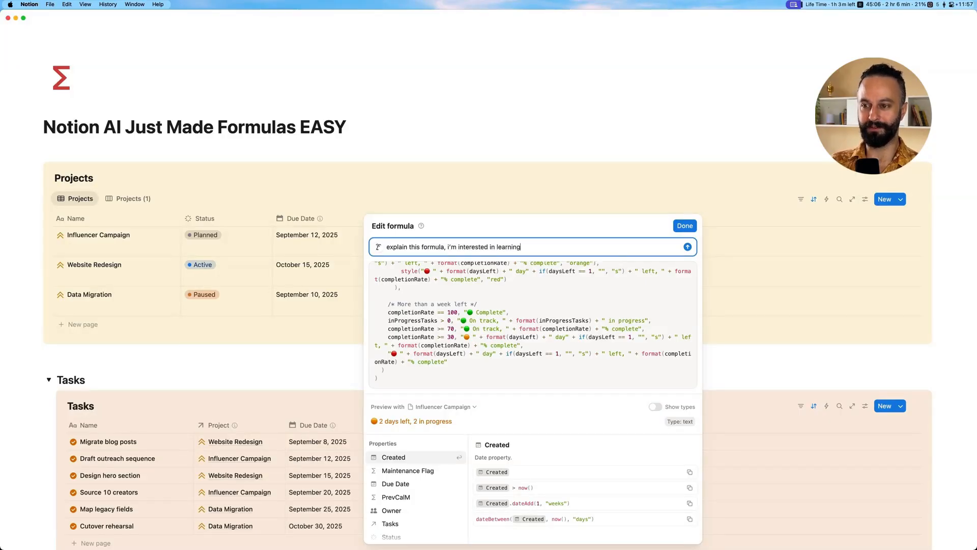
{"action": "key", "text": "Return"}
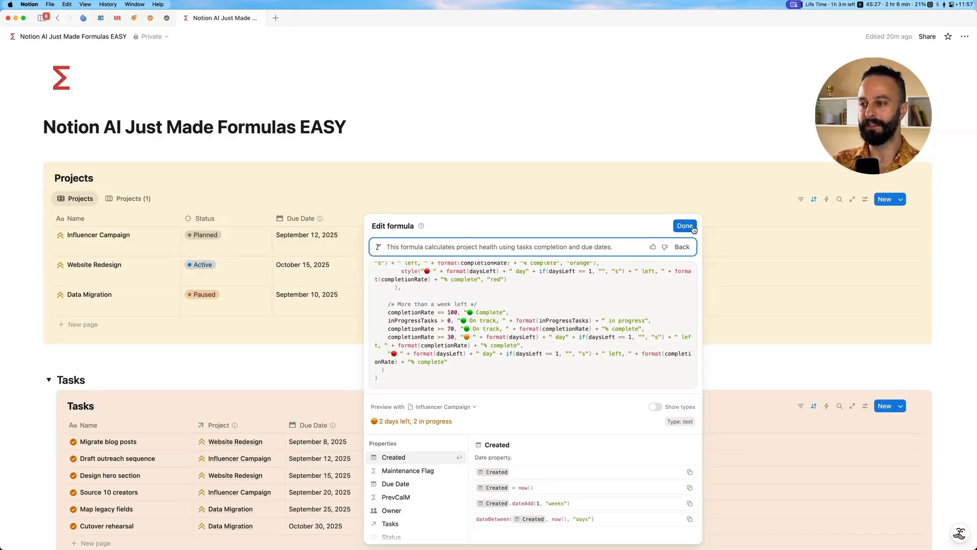
{"action": "left_click", "coordinate": [685, 226]}
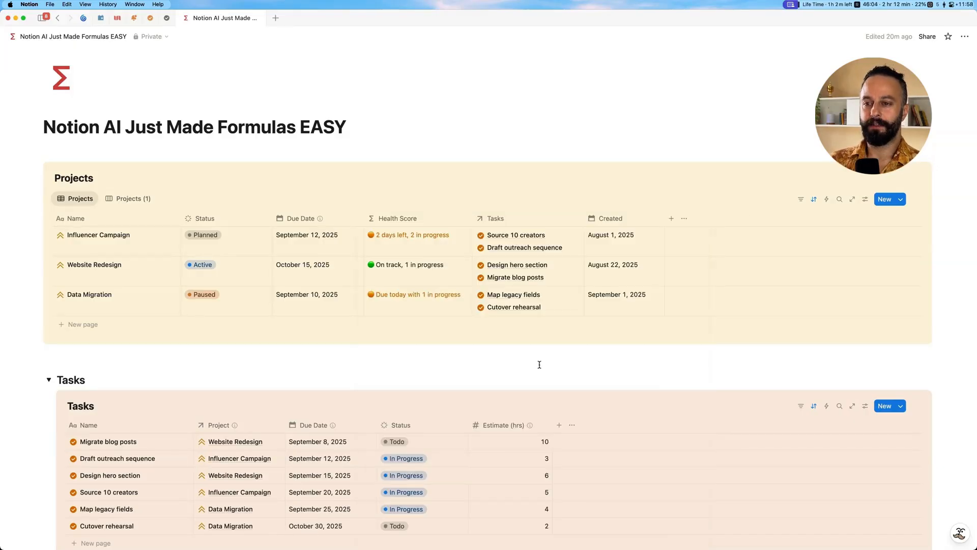
Show the hidden PrevCalM property in the Projects table and widen its column slightly.
{"action": "left_click", "coordinate": [680, 222]}
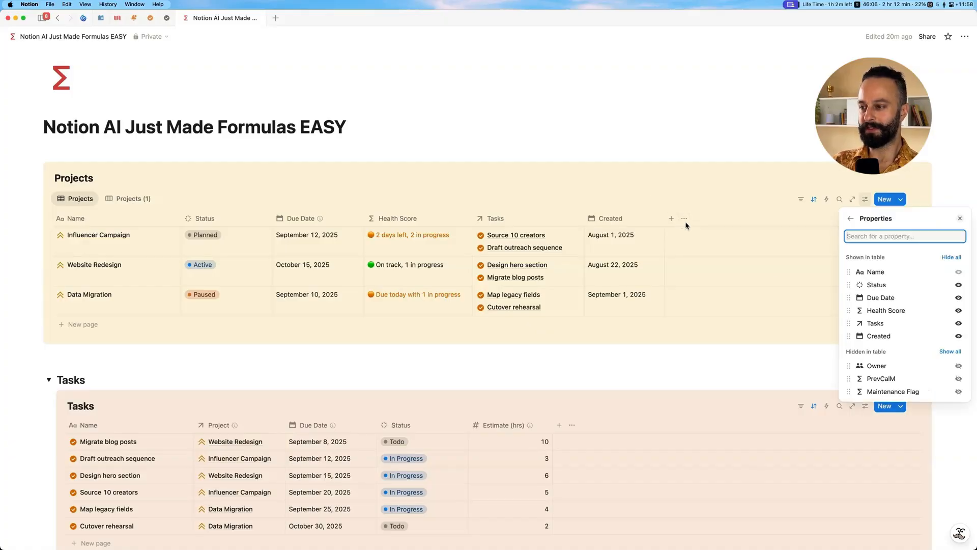
{"action": "left_click", "coordinate": [958, 381]}
{"action": "key", "text": "Escape"}
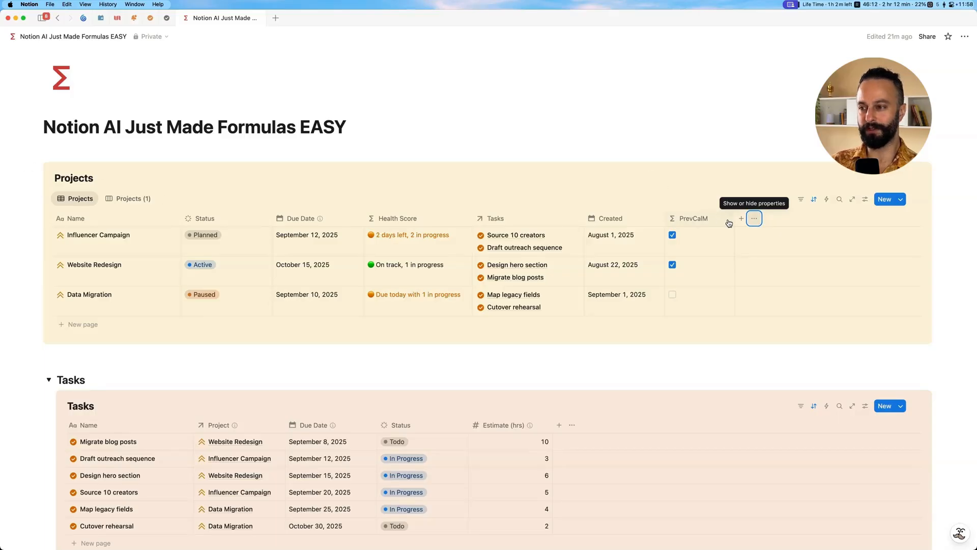
{"action": "left_click_drag", "start_coordinate": [734, 218], "coordinate": [743, 218]}
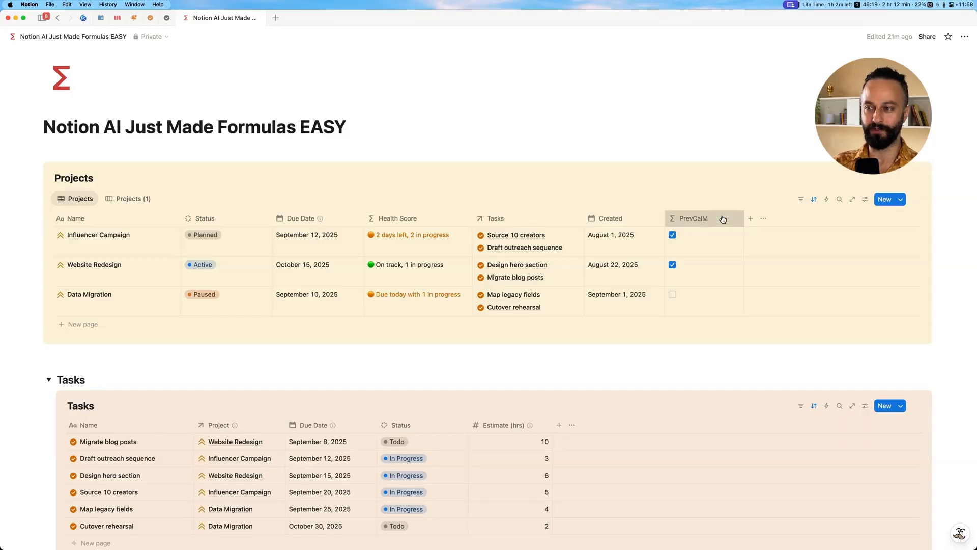
Look at the PrevCalM property's options and its formula in the Influencer Campaign row, leaving both unchanged.
{"action": "left_click", "coordinate": [720, 219]}
{"action": "left_click", "coordinate": [754, 236]}
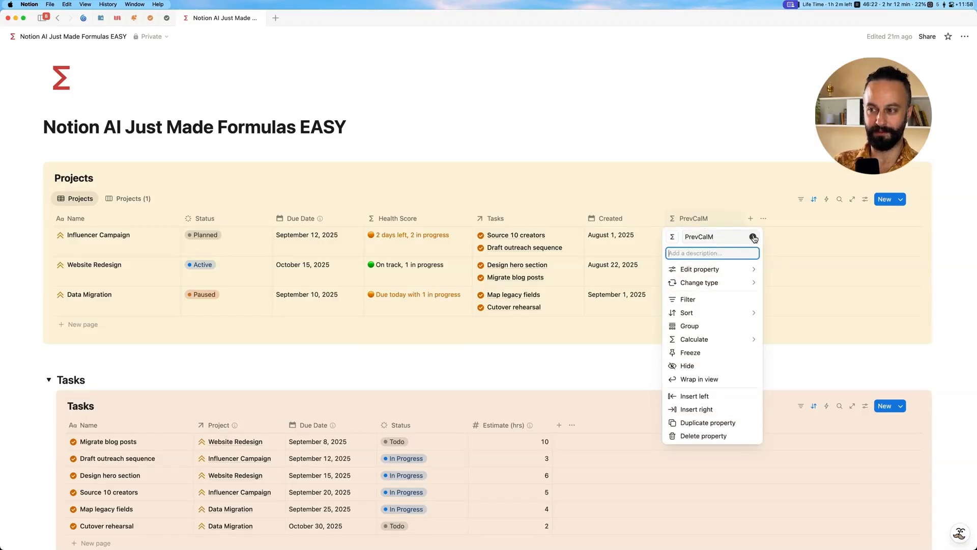
{"action": "left_click", "coordinate": [753, 237]}
{"action": "left_click", "coordinate": [717, 194]}
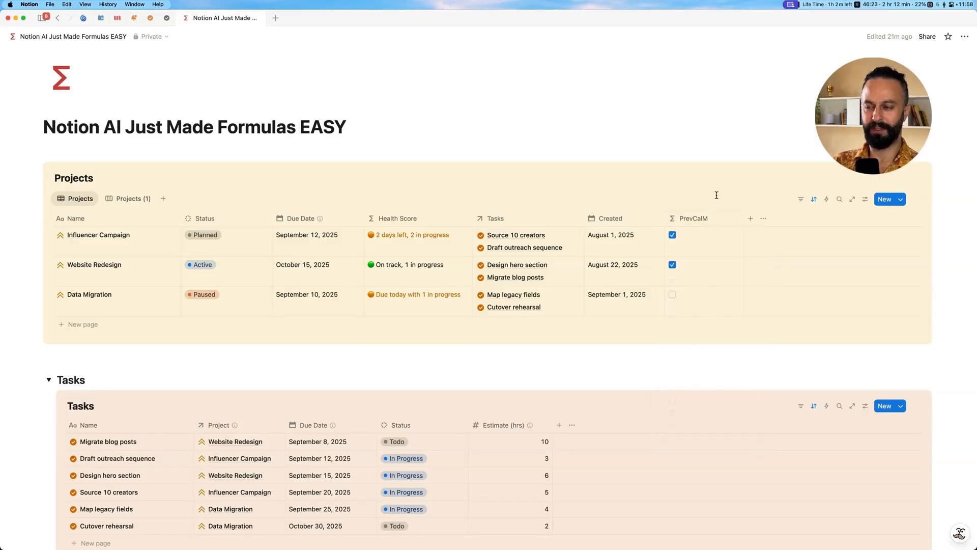
{"action": "left_click", "coordinate": [688, 239]}
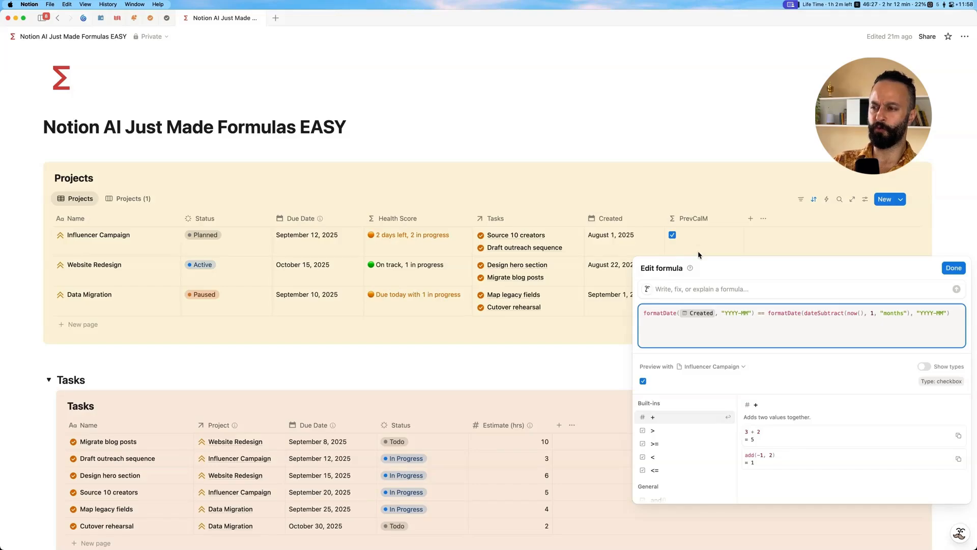
{"action": "key", "text": "Escape"}
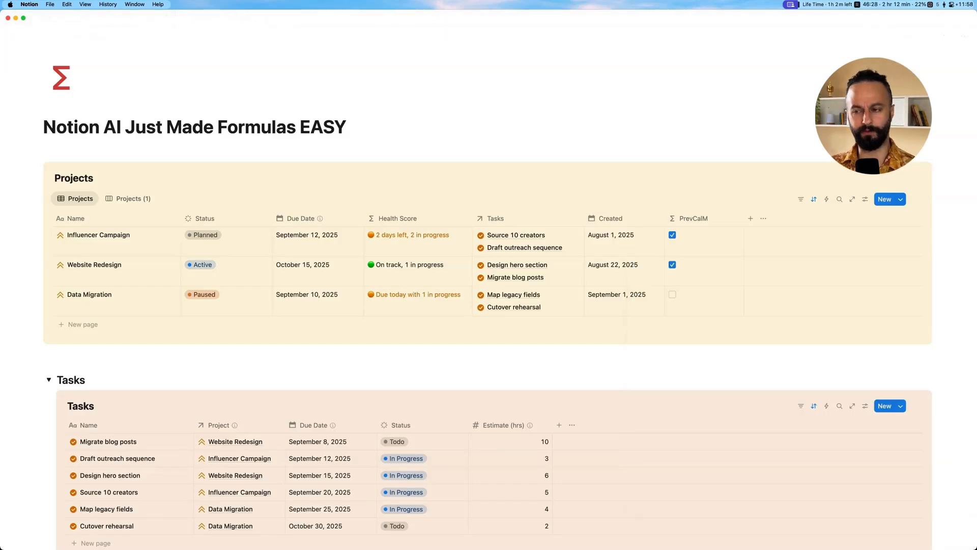
Have the AI explain the PrevCalM formula with the prompt "Explain this", and close the formula editor.
{"action": "left_click", "coordinate": [699, 237]}
{"action": "type", "text": "Explain this"}
{"action": "key", "text": "Return"}
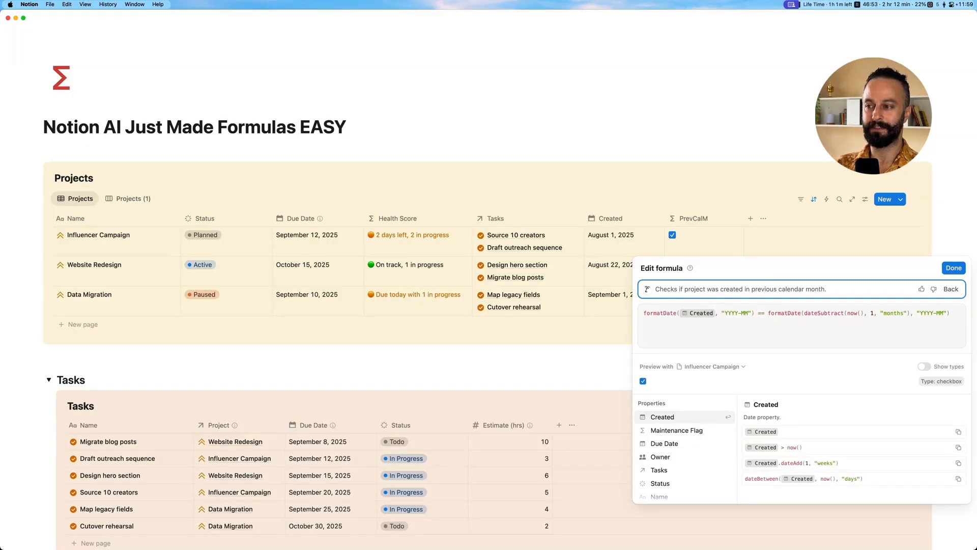
{"action": "key", "text": "Escape"}
{"action": "left_click", "coordinate": [741, 211]}
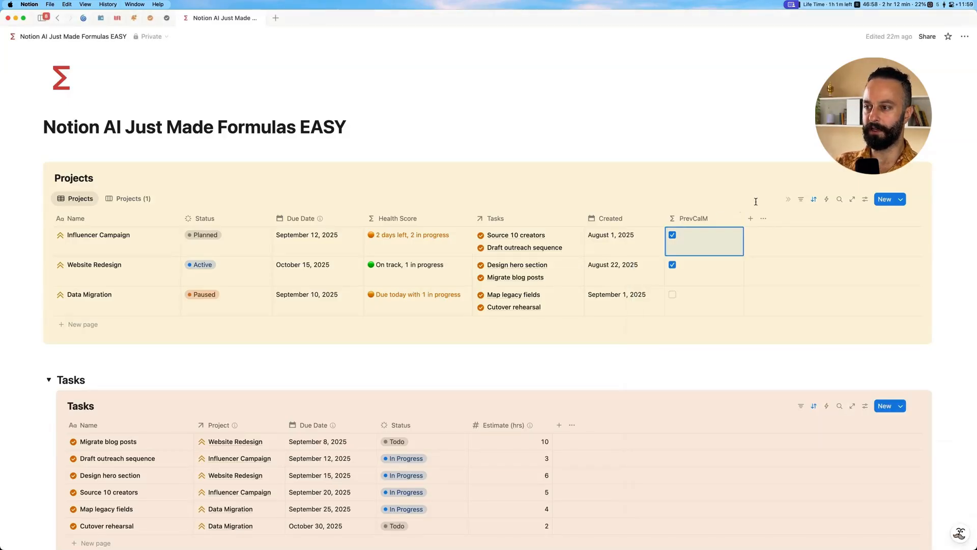
Show the hidden Maintenance Flag property in the Projects table.
{"action": "left_click", "coordinate": [763, 218]}
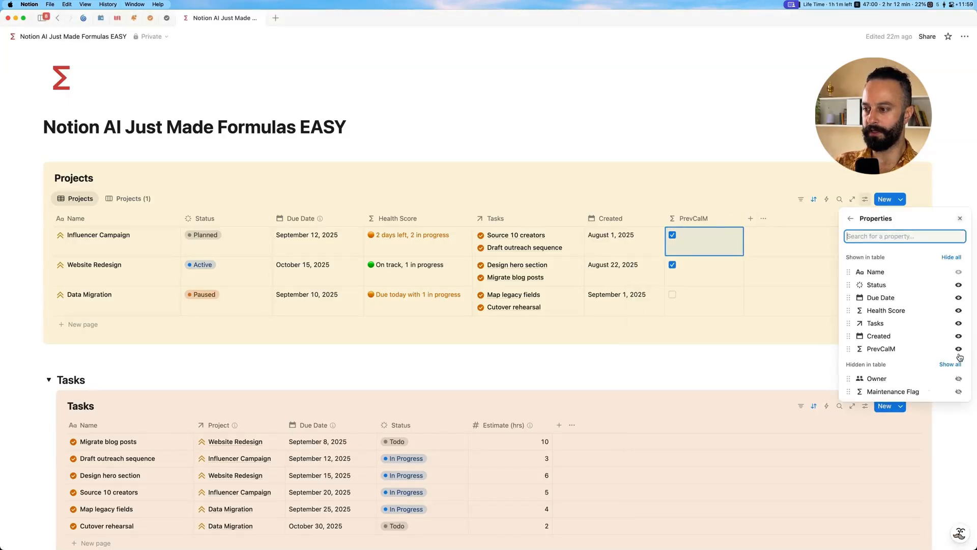
{"action": "left_click", "coordinate": [957, 392]}
{"action": "left_click", "coordinate": [779, 208]}
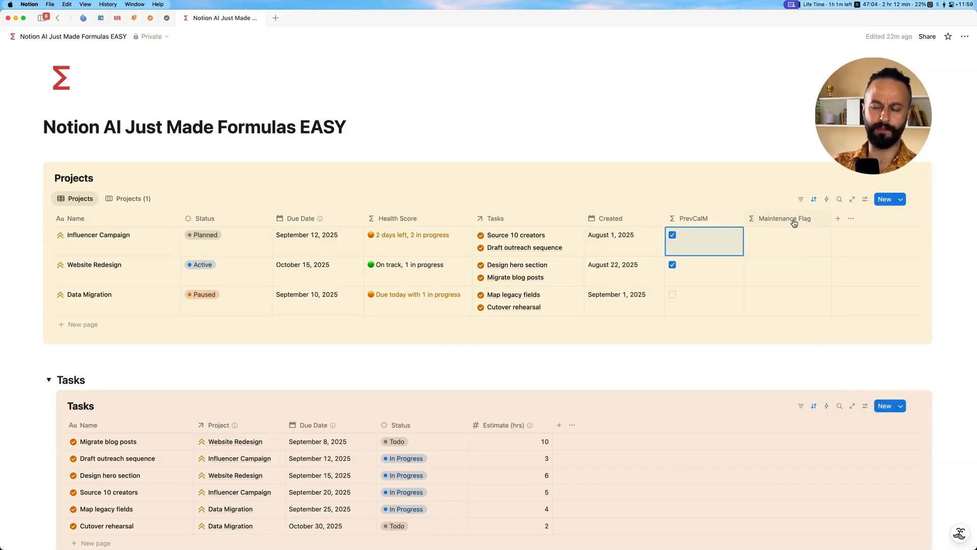
{"action": "left_click", "coordinate": [702, 177]}
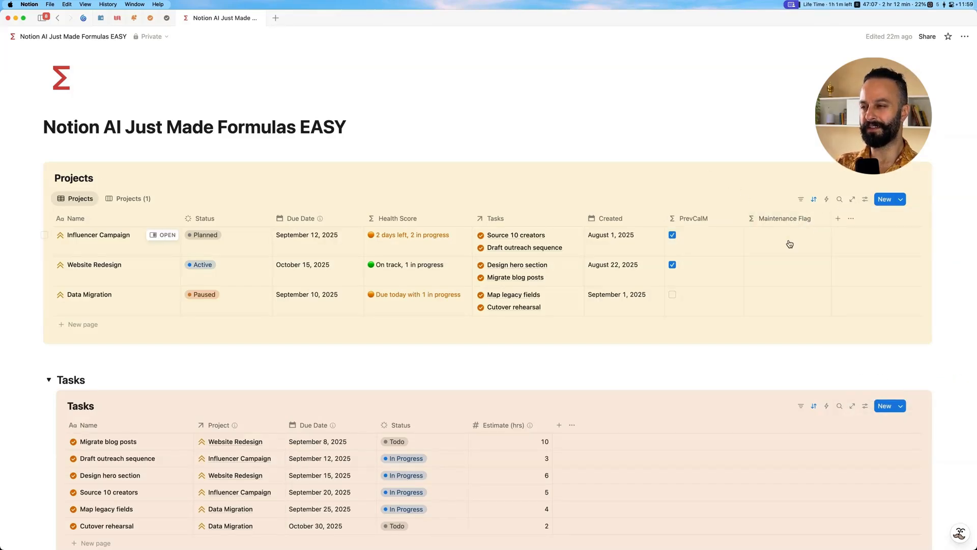
Have the AI repair the broken Maintenance Flag formula with the prompt "fix it", and save the corrected formula.
{"action": "left_click", "coordinate": [789, 244]}
{"action": "left_click", "coordinate": [775, 237]}
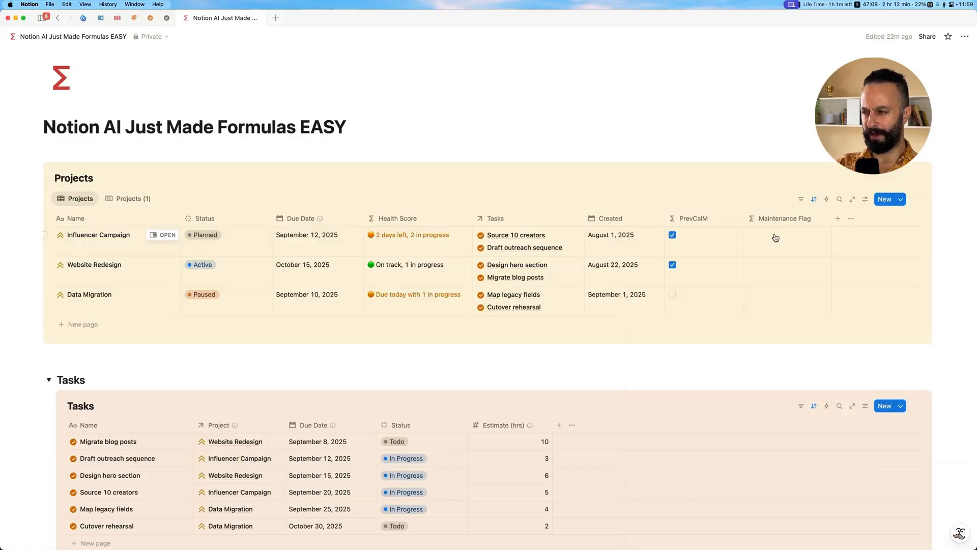
{"action": "left_click", "coordinate": [783, 241]}
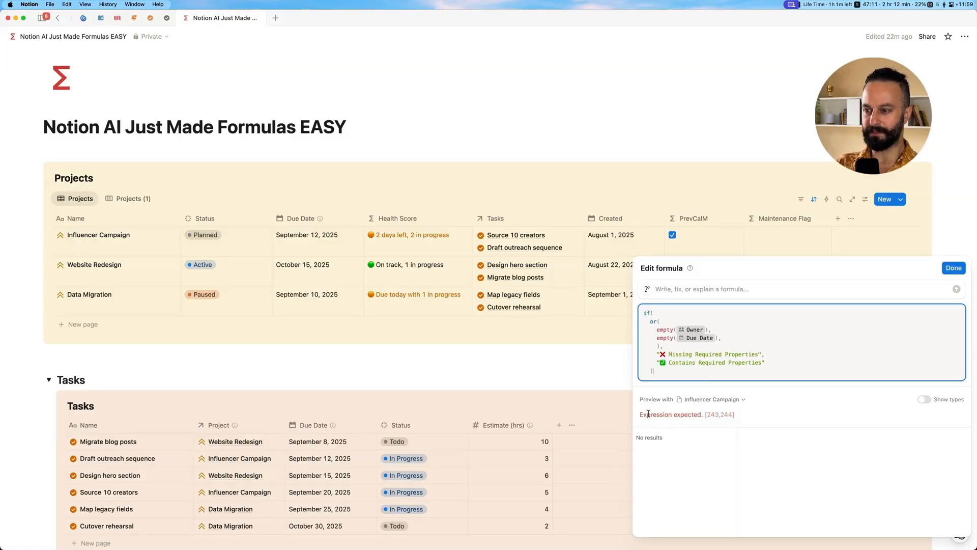
{"action": "left_click_drag", "start_coordinate": [639, 413], "coordinate": [746, 416]}
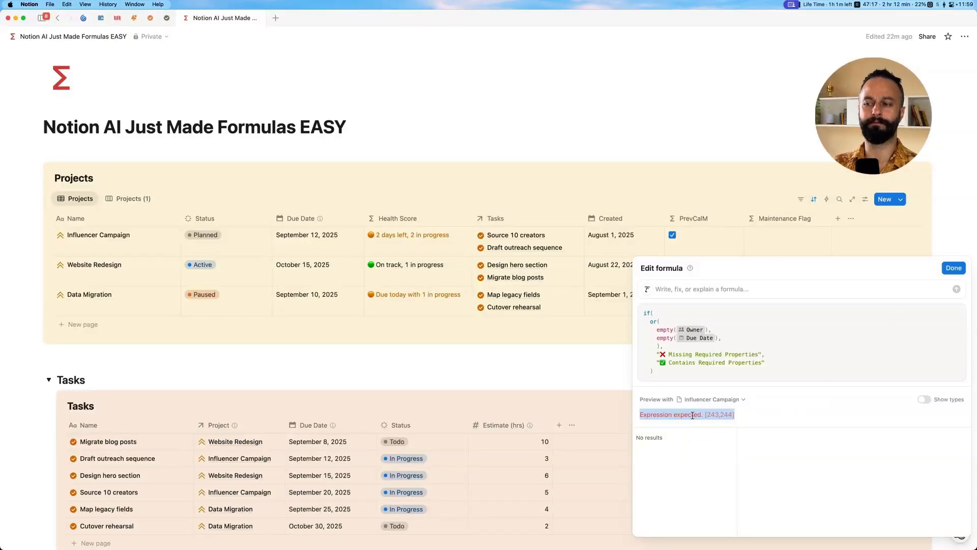
{"action": "left_click", "coordinate": [714, 289]}
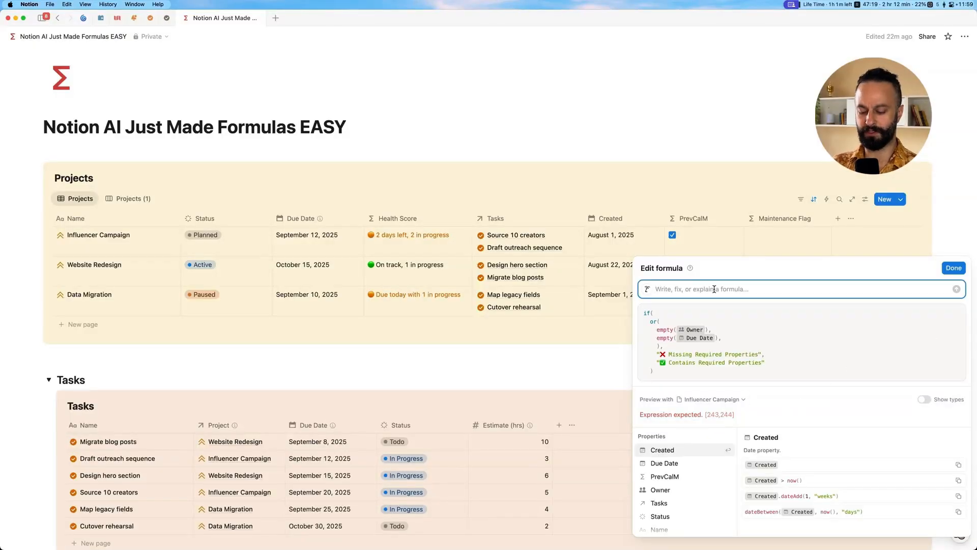
{"action": "type", "text": "Fix"}
{"action": "key", "text": "Return"}
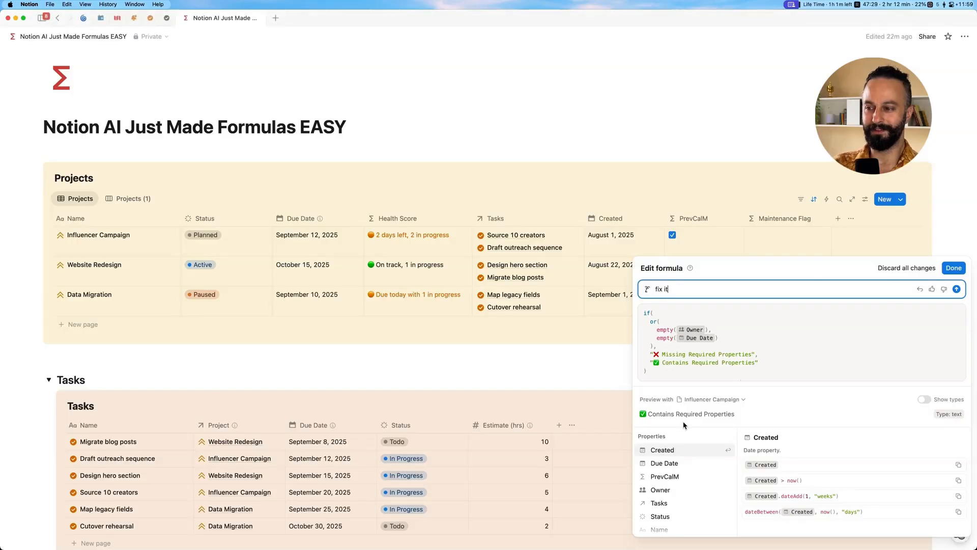
{"action": "left_click", "coordinate": [954, 268]}
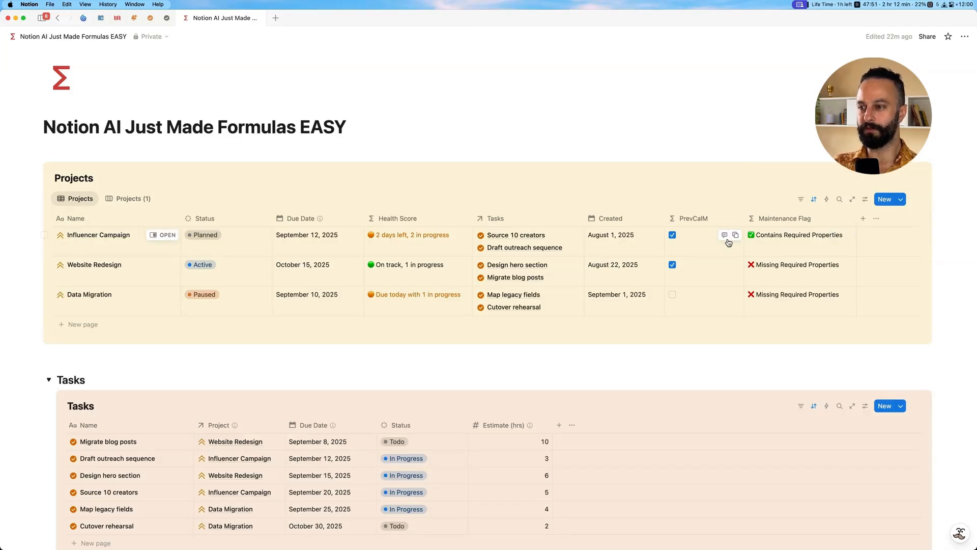
Open the PrevCalM formula in the Influencer Campaign row and get ready to write a prompt for the AI.
{"action": "left_click", "coordinate": [702, 240]}
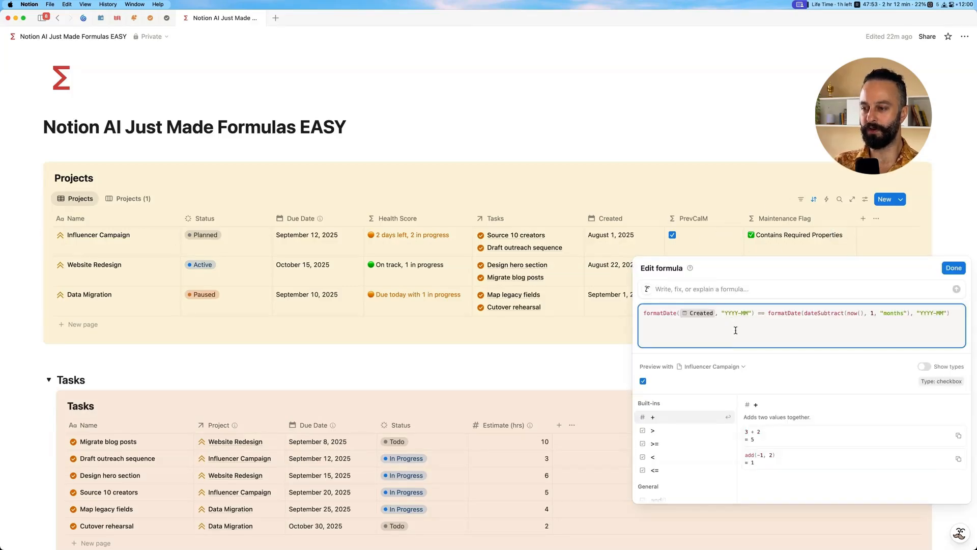
{"action": "left_click", "coordinate": [718, 289]}
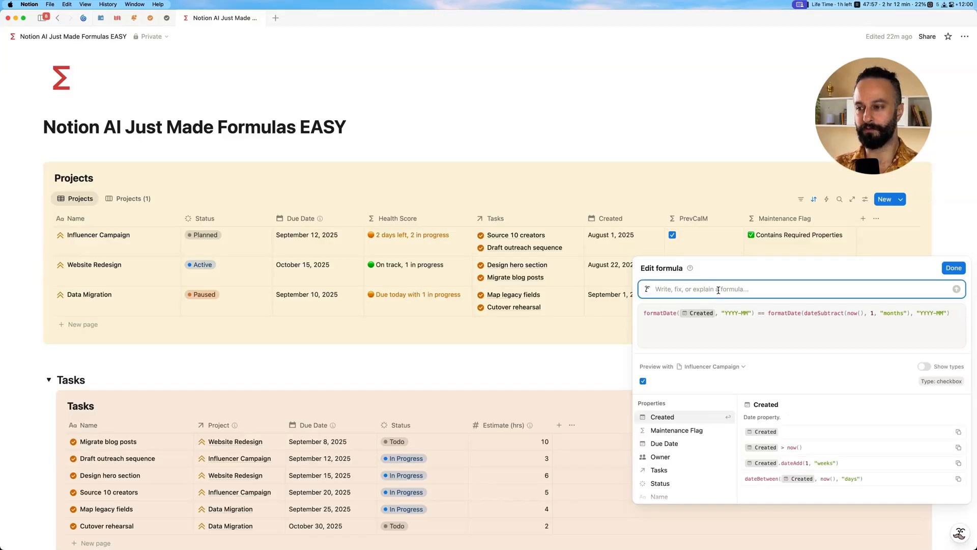